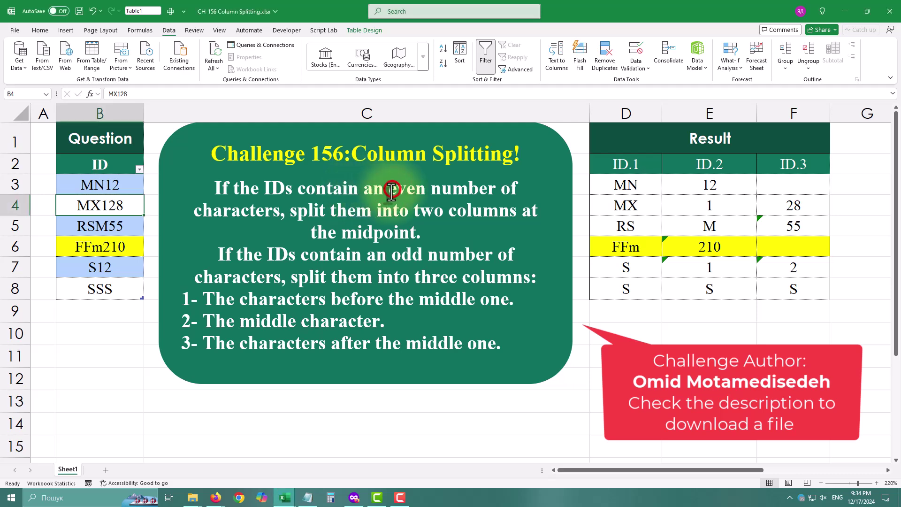
# Step: Walk through the even-length rule: MN12 splits into two halves, leaving ID.3 empty
pyautogui.moveTo(392, 190); pyautogui.dragTo(497, 191)
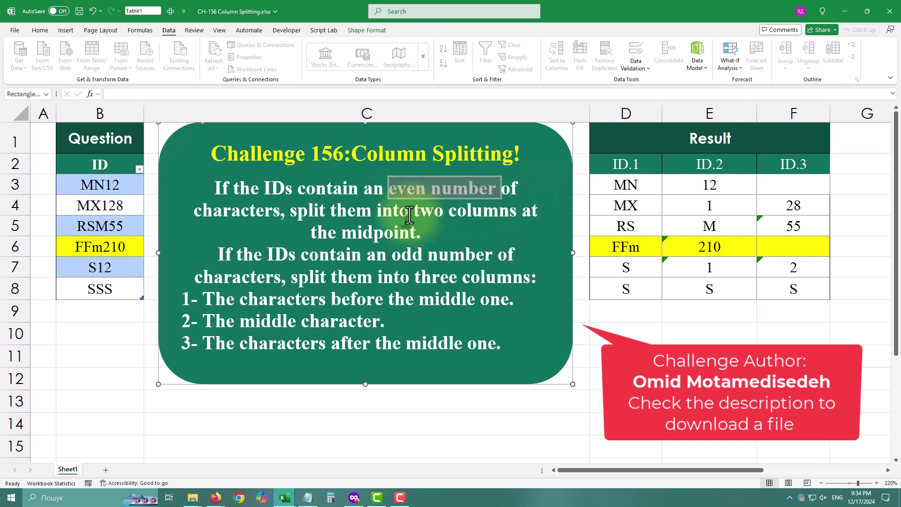
pyautogui.moveTo(414, 210); pyautogui.dragTo(421, 233)
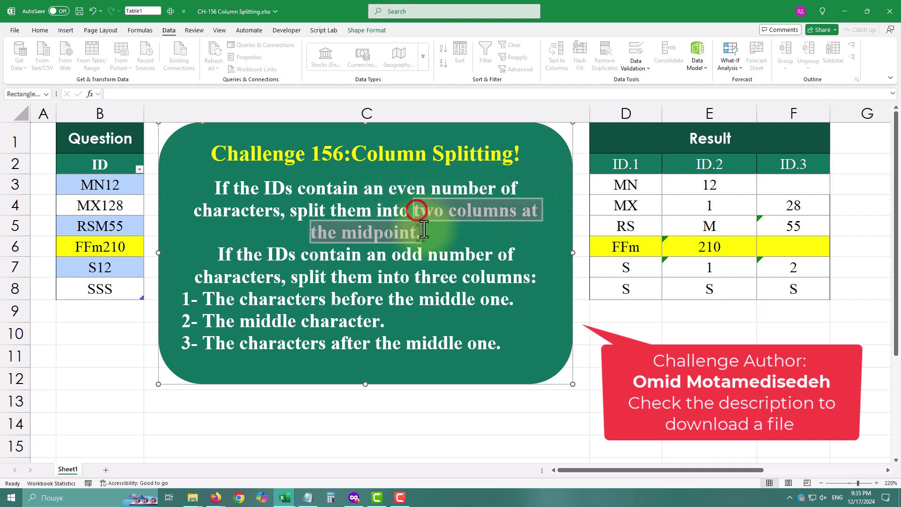
pyautogui.click(88, 189)
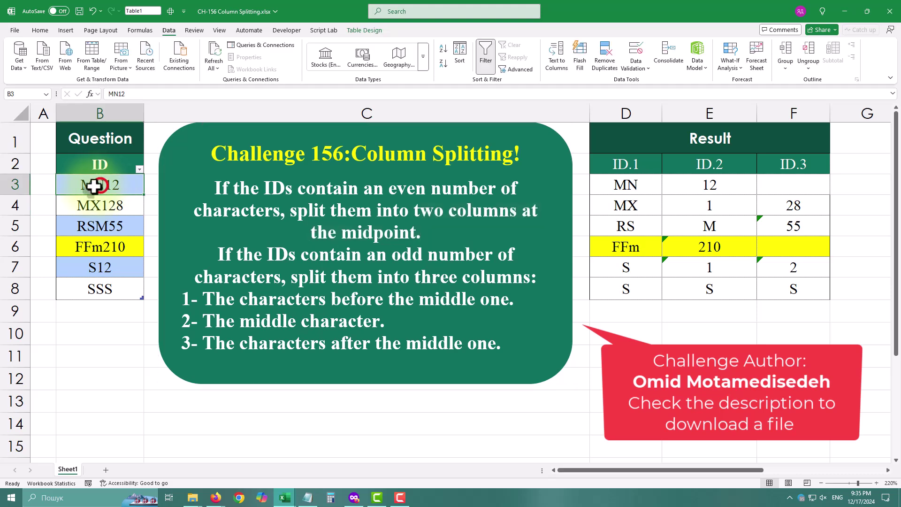
pyautogui.click(643, 186)
pyautogui.click(696, 185)
pyautogui.click(798, 185)
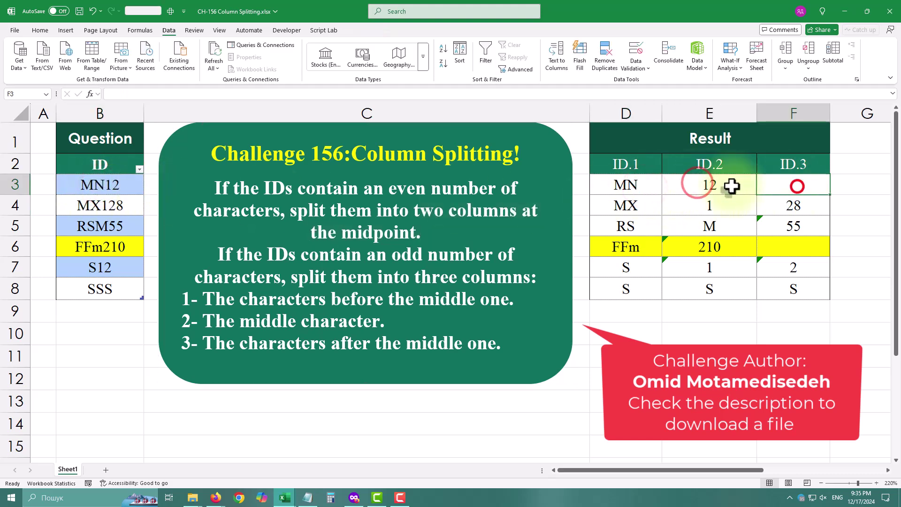
# Step: Highlight the odd-length rules: start part, middle character, and the part after the middle
pyautogui.click(268, 247)
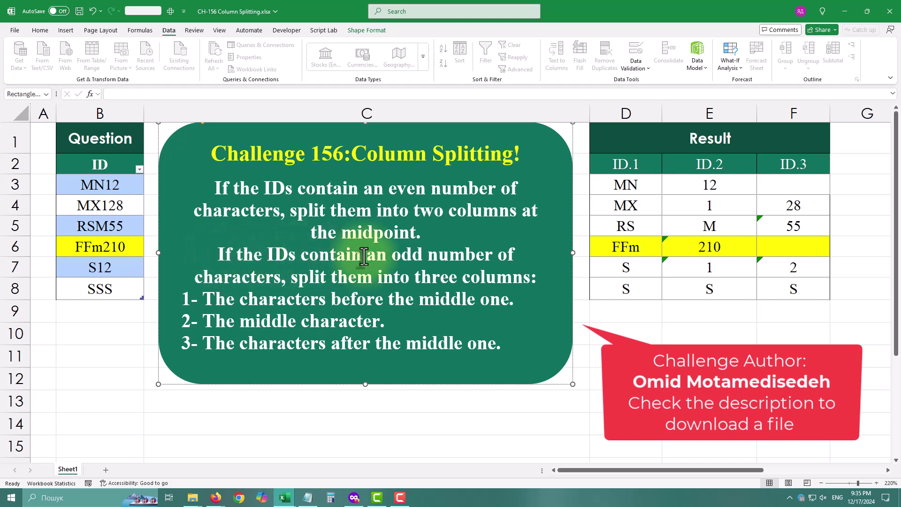
pyautogui.moveTo(392, 254); pyautogui.dragTo(498, 254)
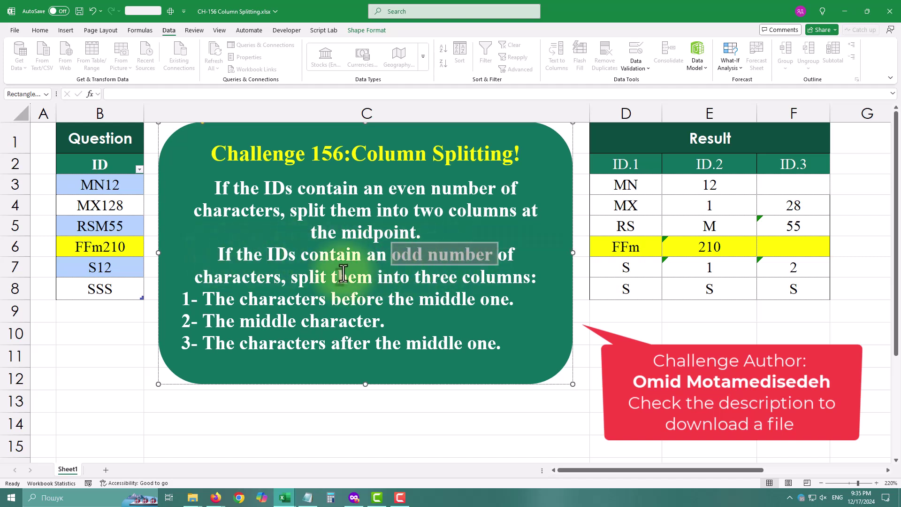
pyautogui.moveTo(203, 299); pyautogui.dragTo(513, 298)
pyautogui.doubleClick(273, 324)
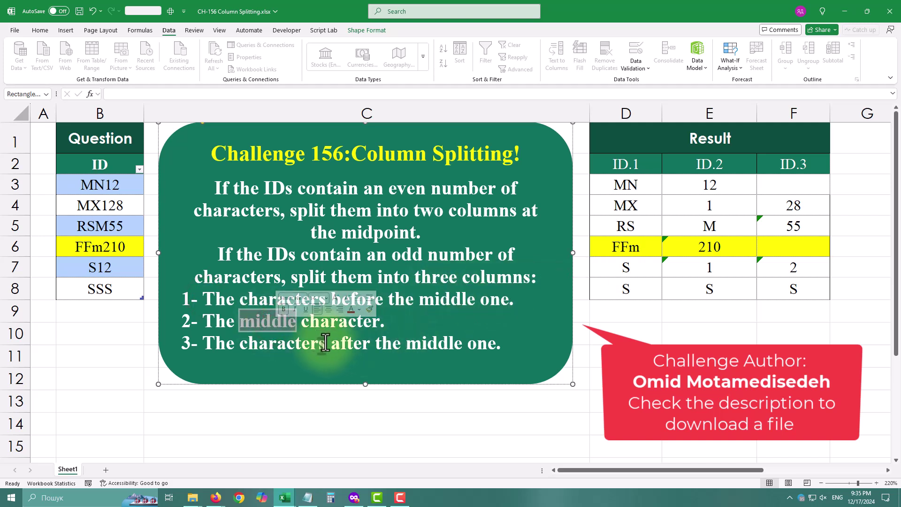
pyautogui.moveTo(327, 343); pyautogui.dragTo(499, 346)
# Step: Show RSM55's expected parts RS and M, then load the ID table into Power Query
pyautogui.click(79, 220)
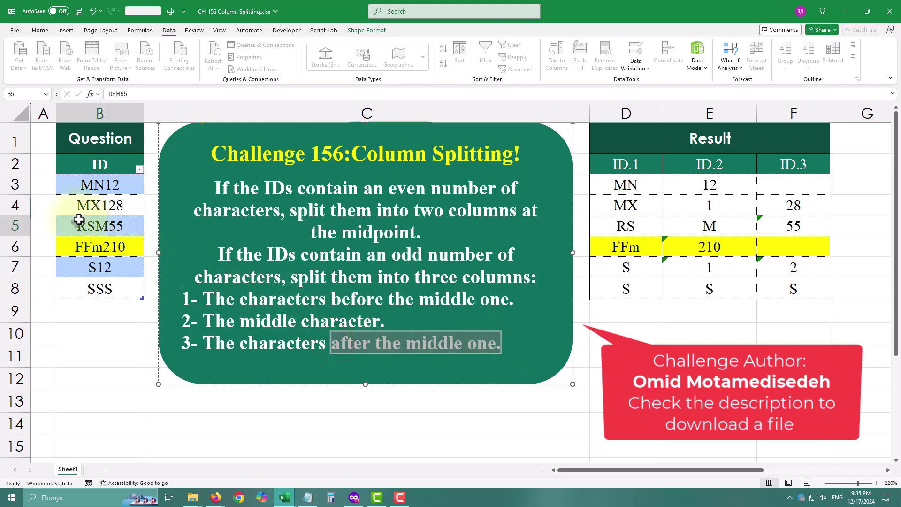
pyautogui.click(637, 230)
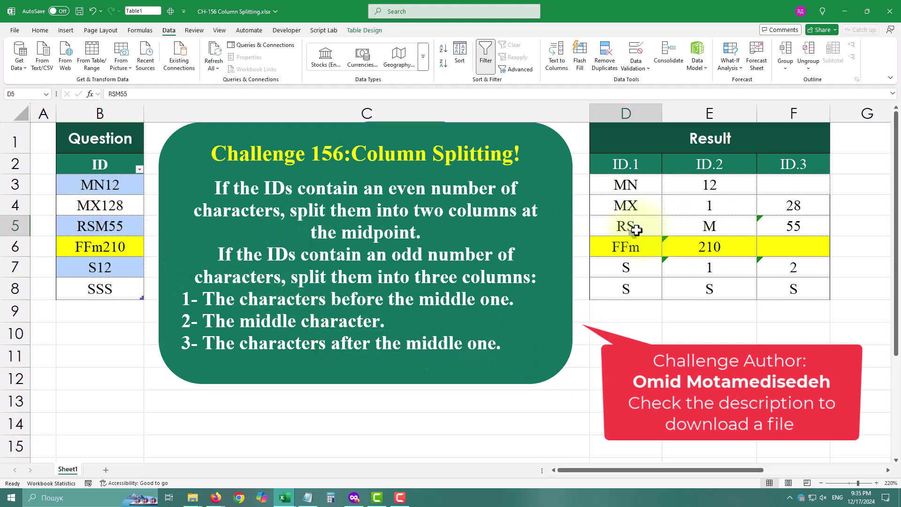
pyautogui.click(740, 227)
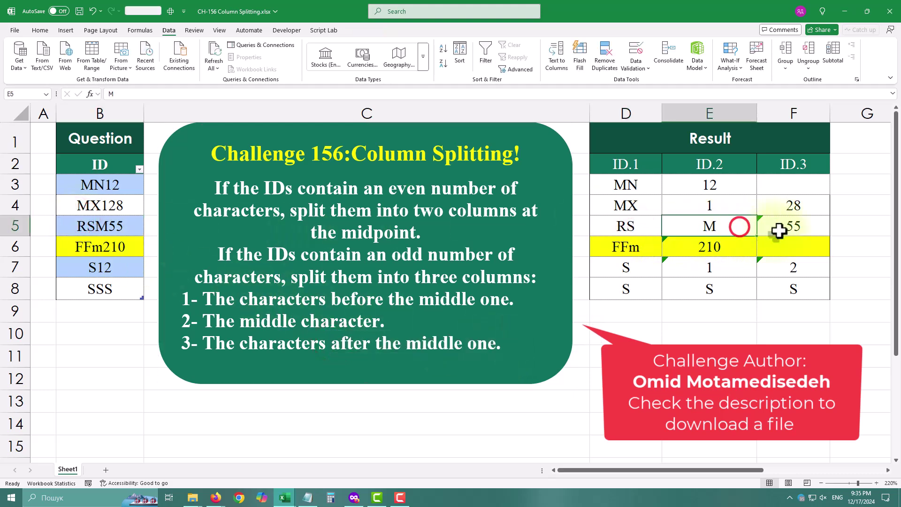
pyautogui.click(99, 214)
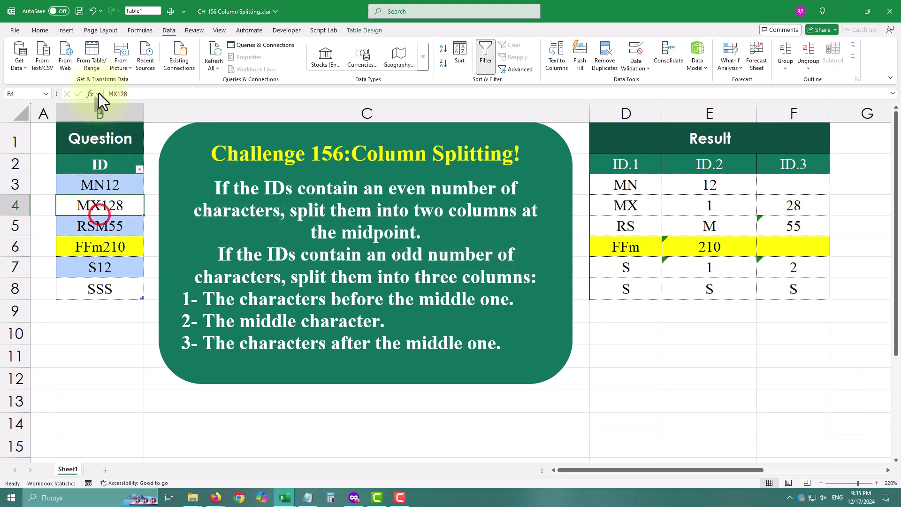
pyautogui.click(92, 60)
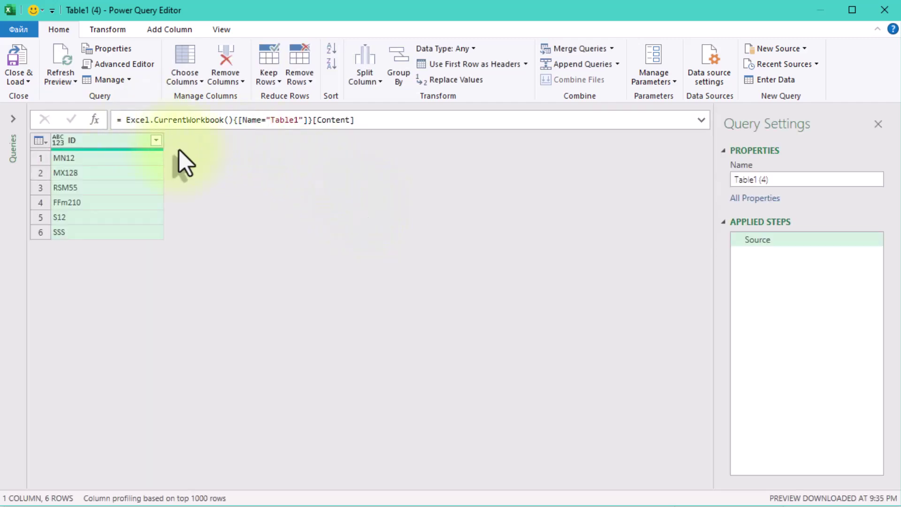
# Step: Enlarge the editor view and add a custom step with the formula = Source[ID]
pyautogui.hotkey('ctrl', 'shift', '=')
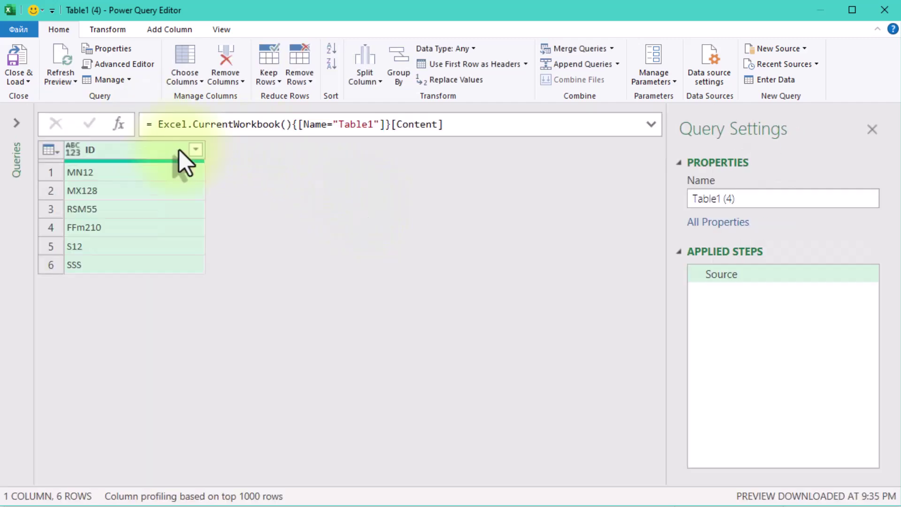
pyautogui.click(652, 125)
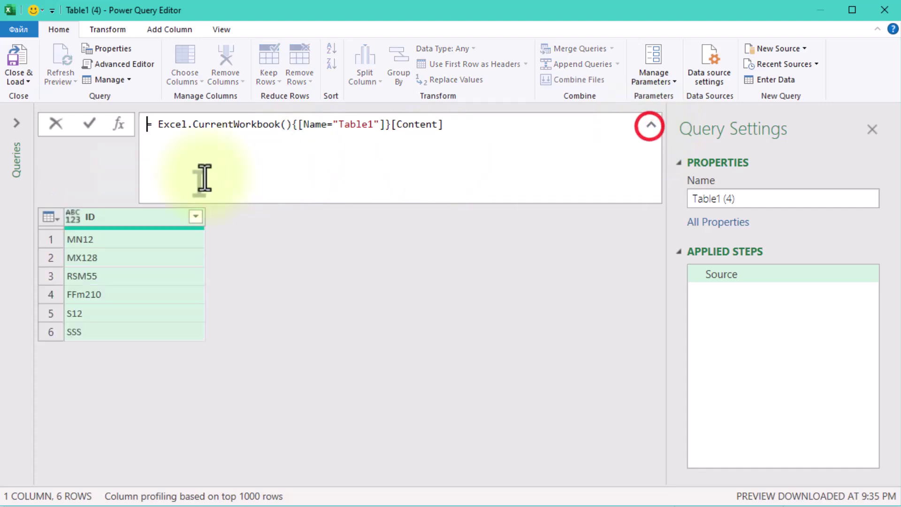
pyautogui.click(118, 125)
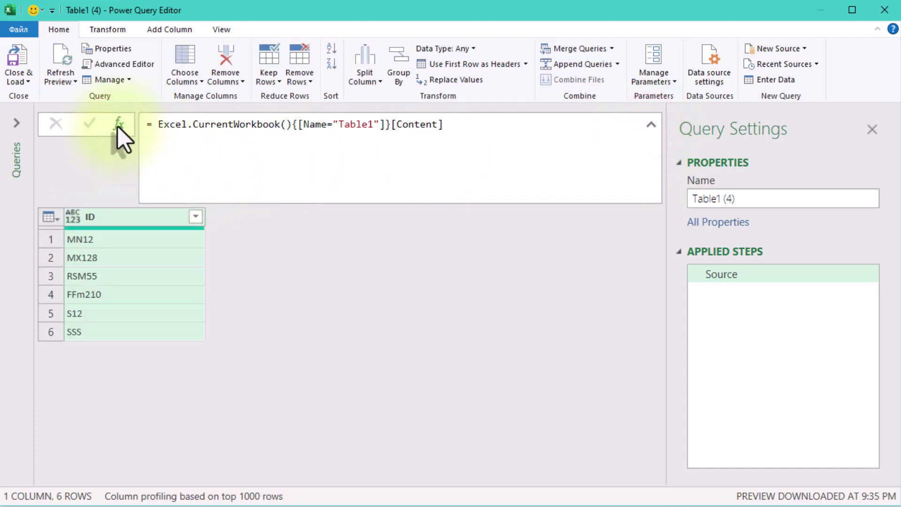
pyautogui.click(117, 123)
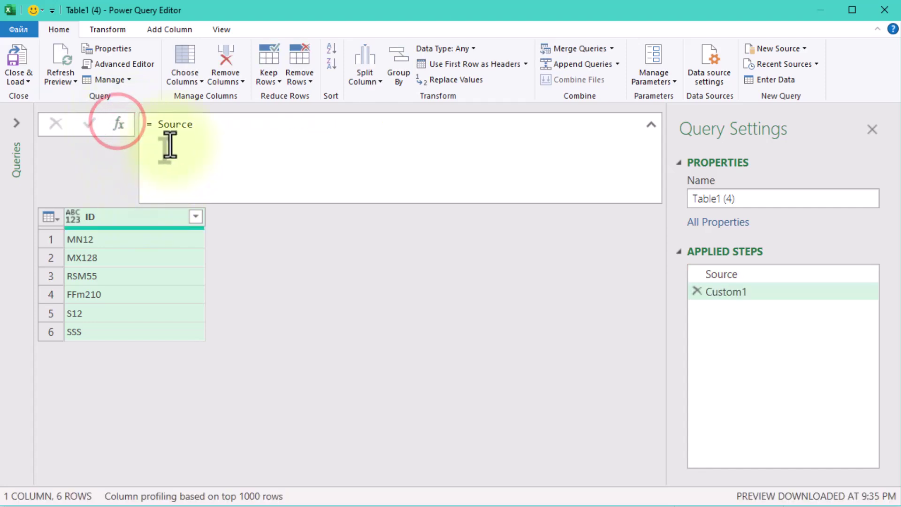
pyautogui.click(212, 124)
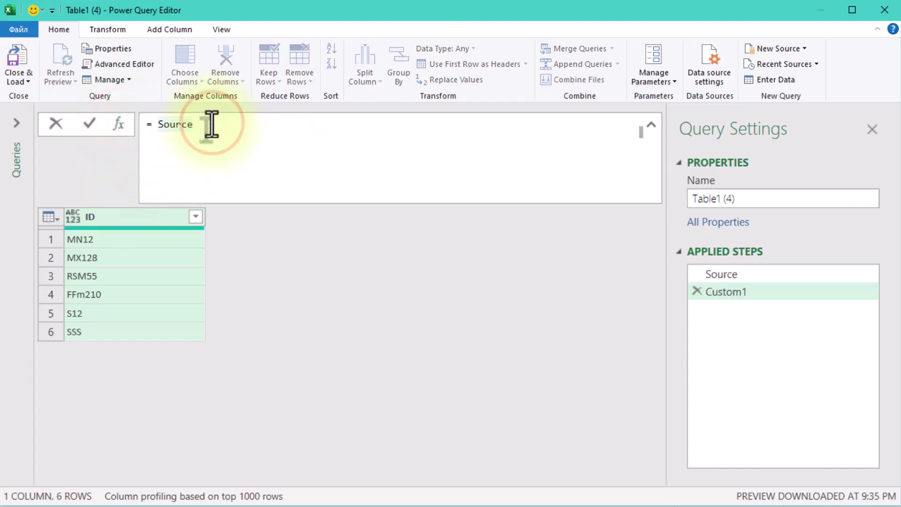
pyautogui.write('[')
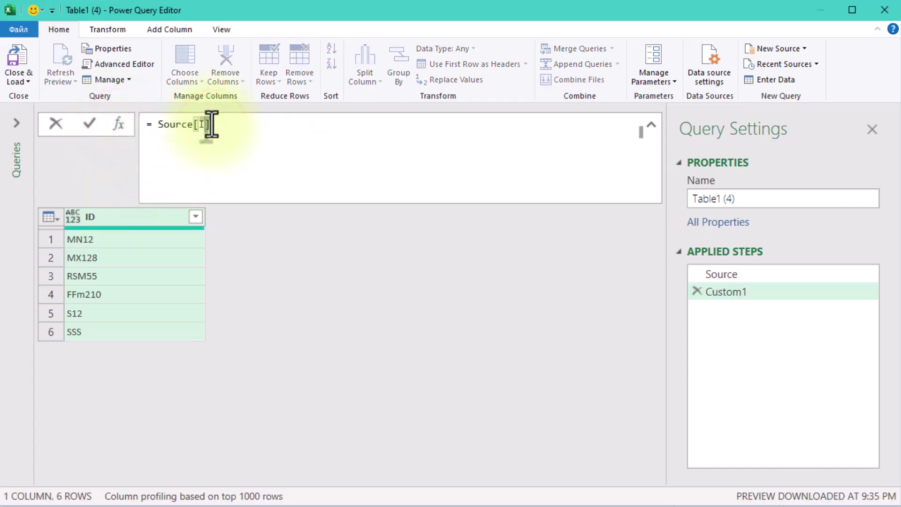
pyautogui.write('ID]')
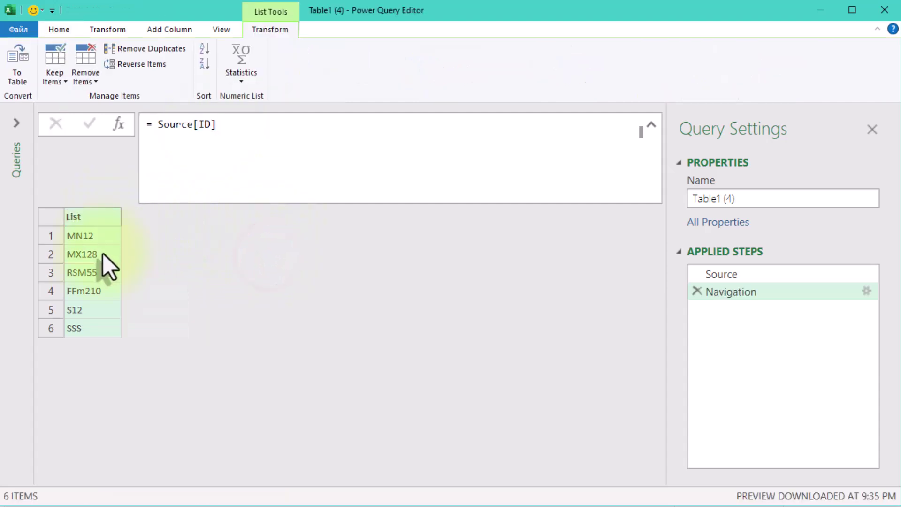
# Step: Wrap Source[ID] in List.Transform(Source[ID], each _) and commit it
pyautogui.click(157, 125)
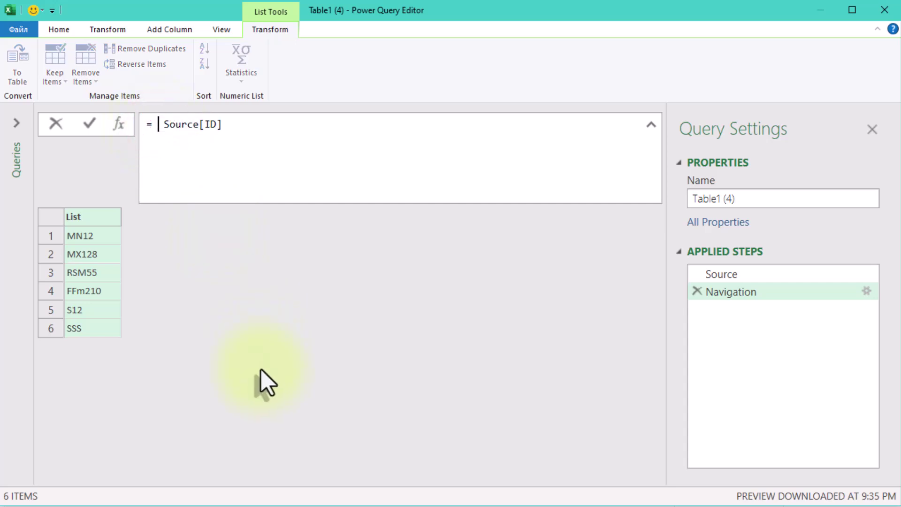
pyautogui.press('Left')
pyautogui.write('listtr')
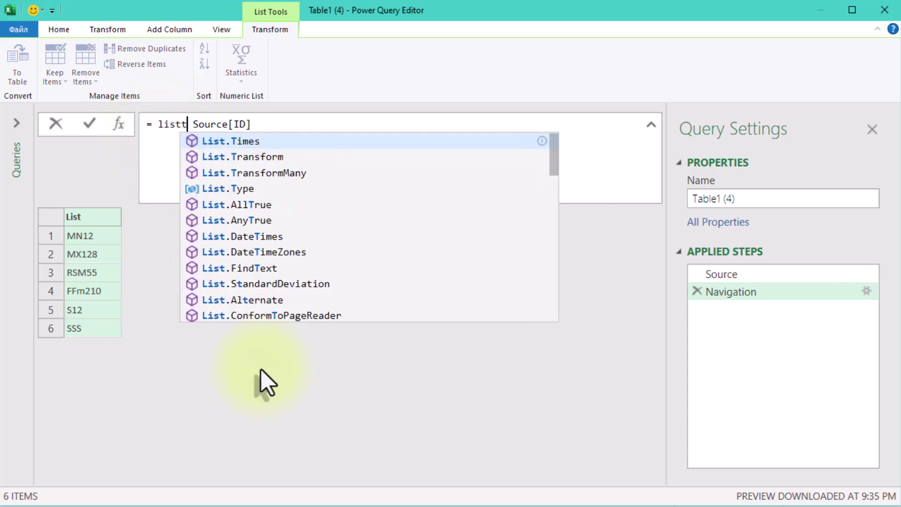
pyautogui.press('Escape')
pyautogui.press('Tab')
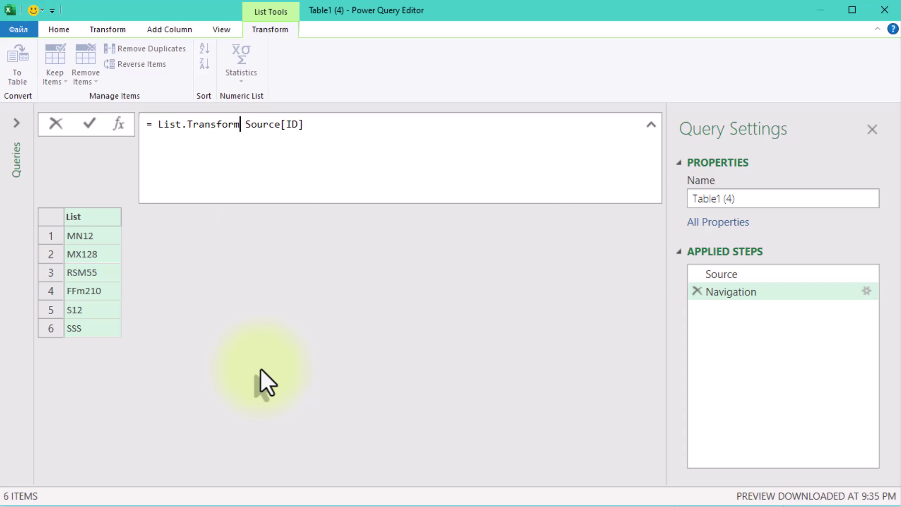
pyautogui.write('(')
pyautogui.press('Delete')
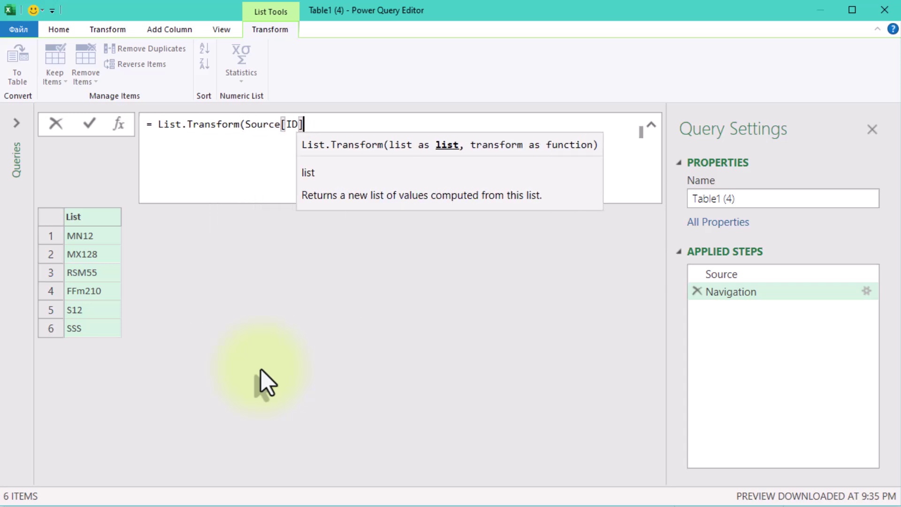
pyautogui.write(', e')
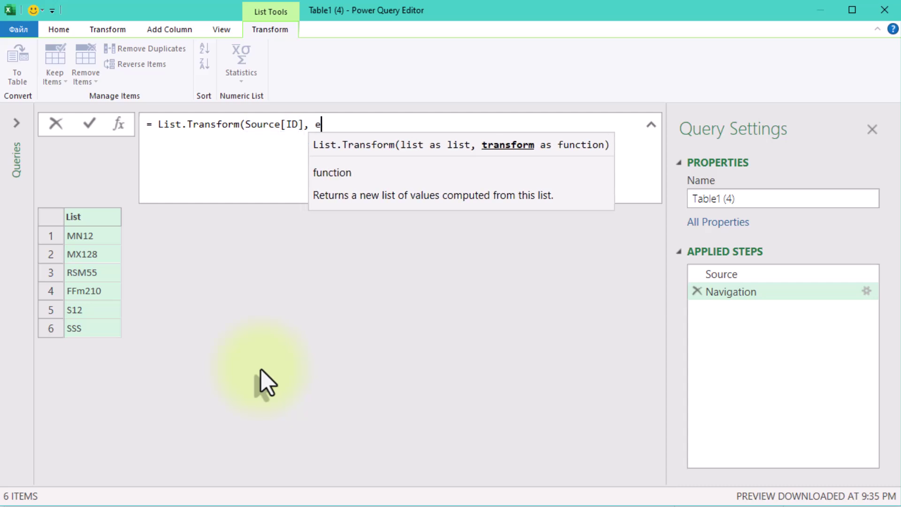
pyautogui.write('ach')
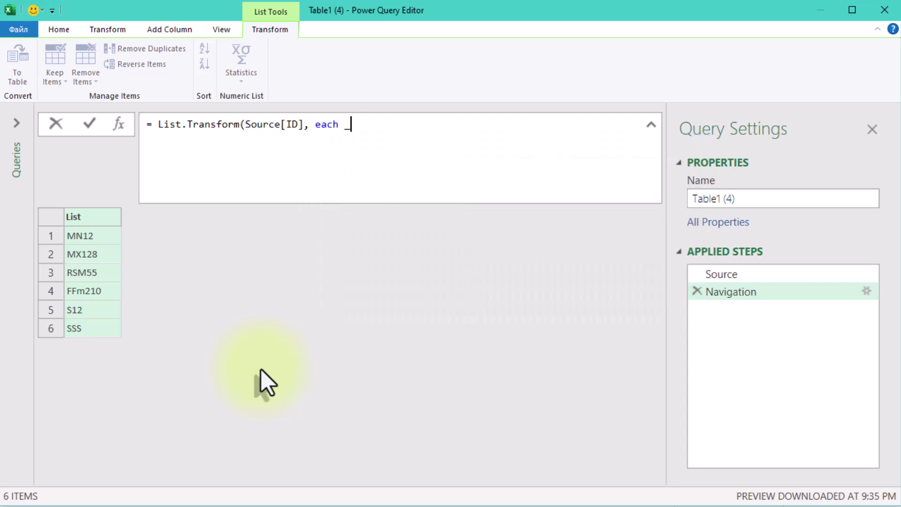
pyautogui.write(' _)')
pyautogui.press('Return')
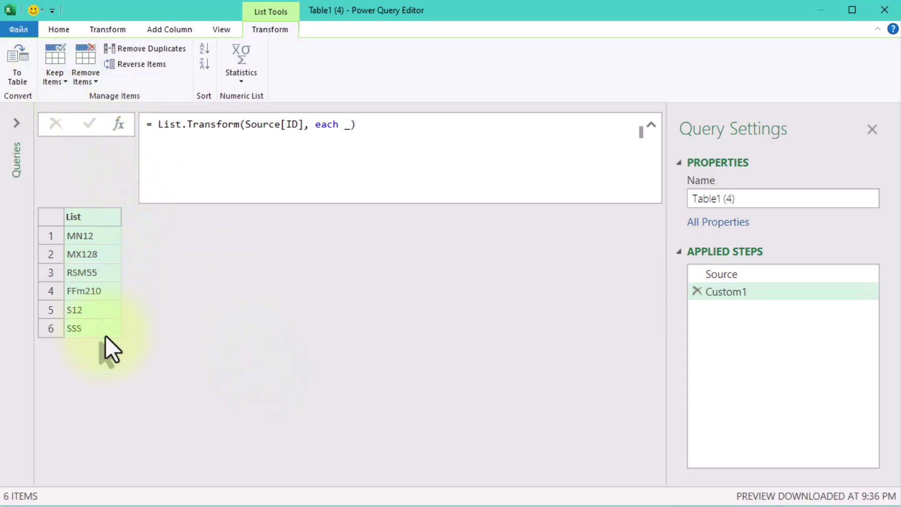
# Step: Change the transform to each Text.Length(_), returning lengths 4, 5, 5, 6, 3, 3
pyautogui.click(348, 125)
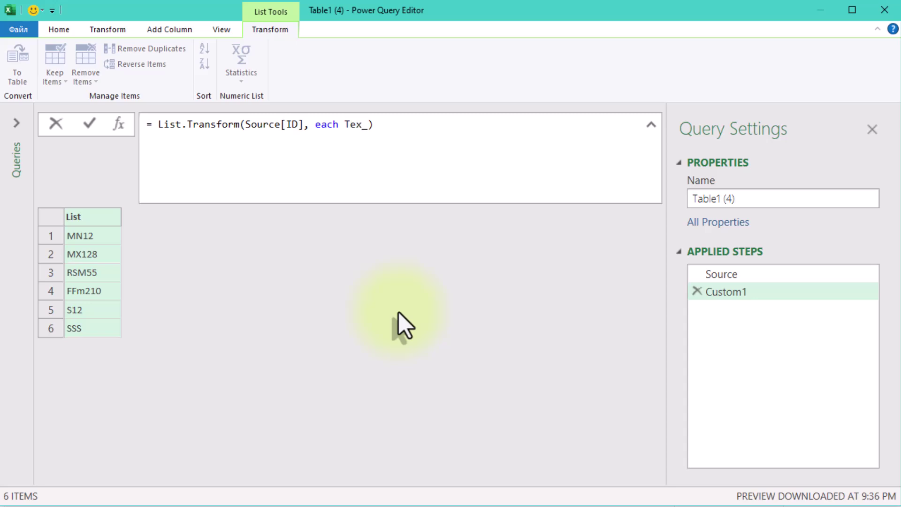
pyautogui.write('Text.')
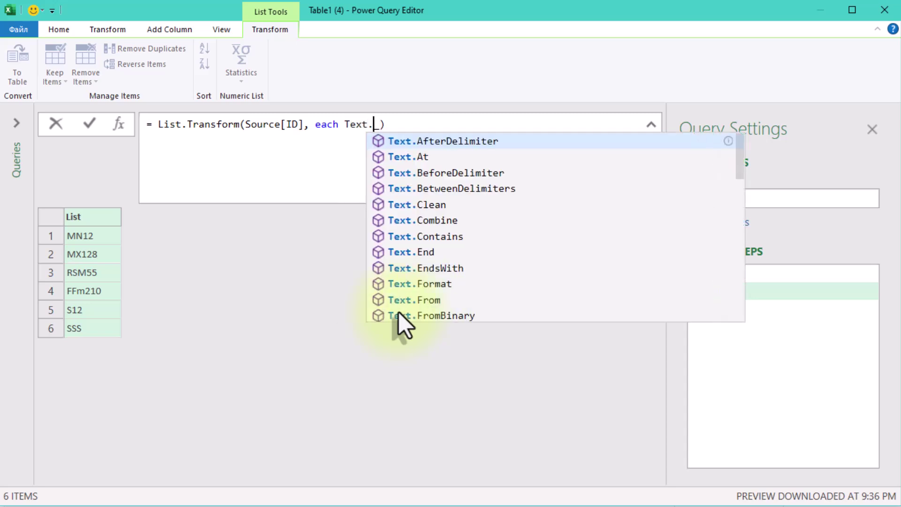
pyautogui.write('Le')
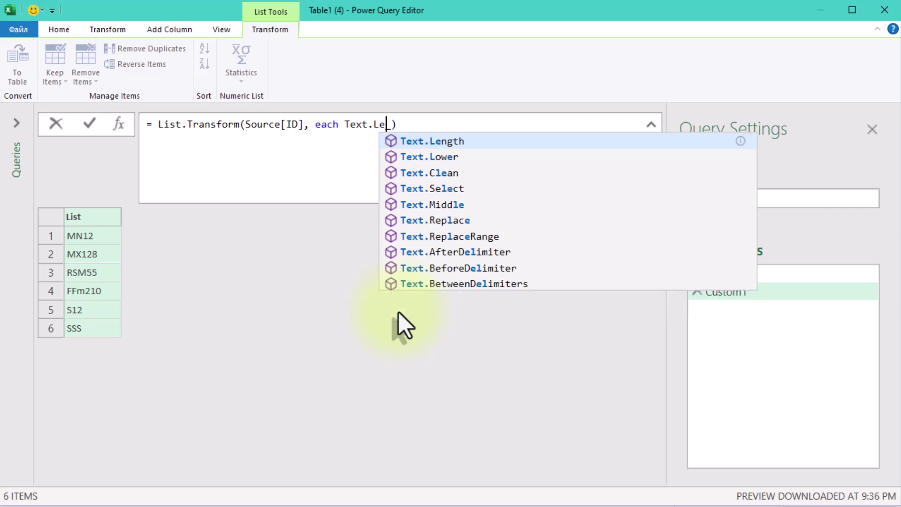
pyautogui.write('ngth')
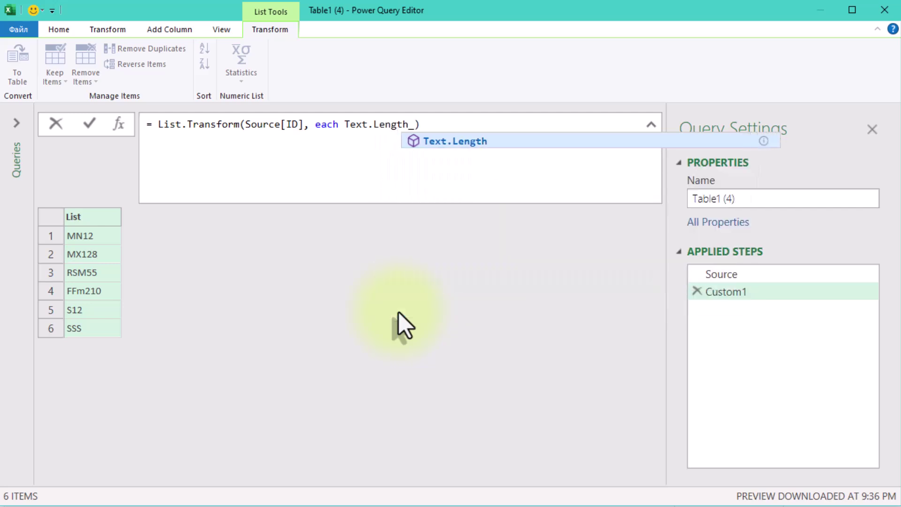
pyautogui.write('(_')
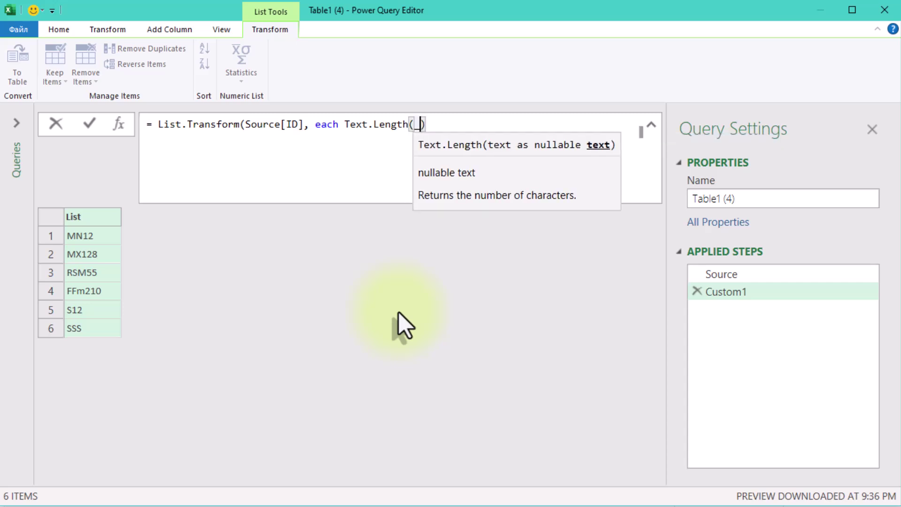
pyautogui.write(')')
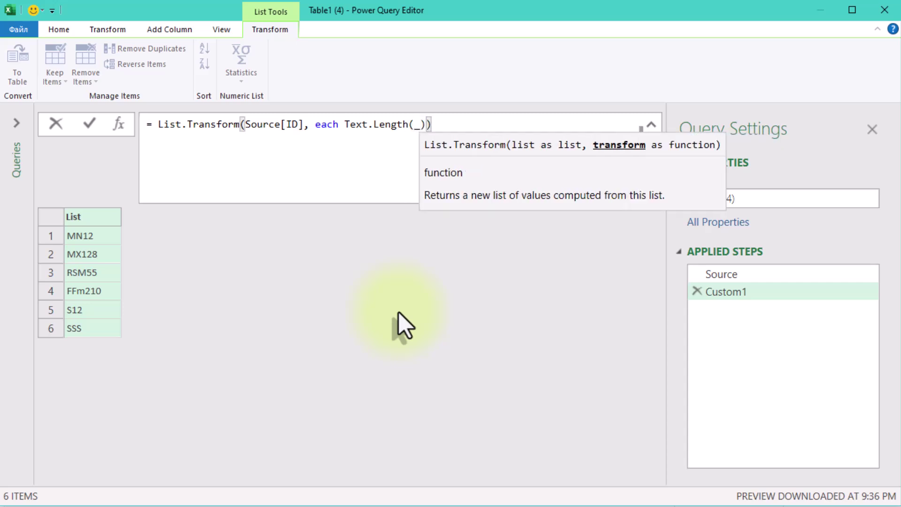
pyautogui.click(387, 324)
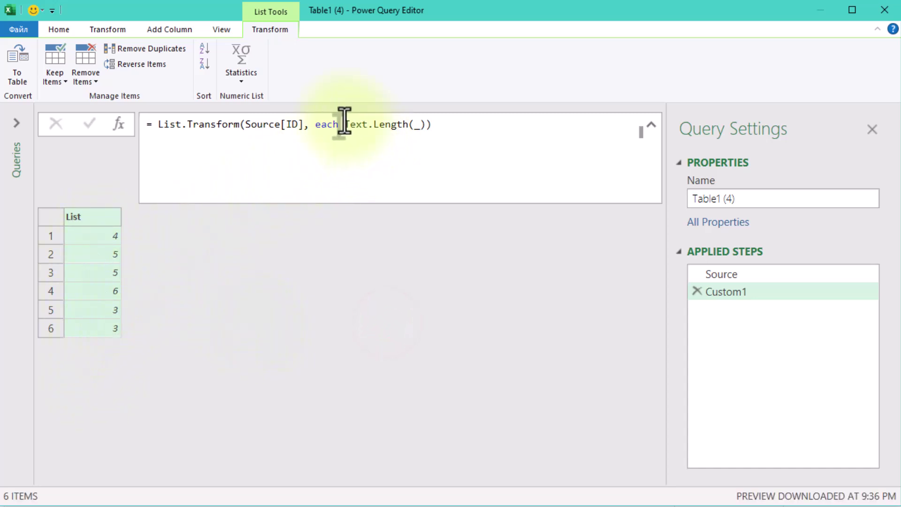
# Step: Turn each item into a record with len = Text.Length(_) and inspect the records
pyautogui.click(117, 241)
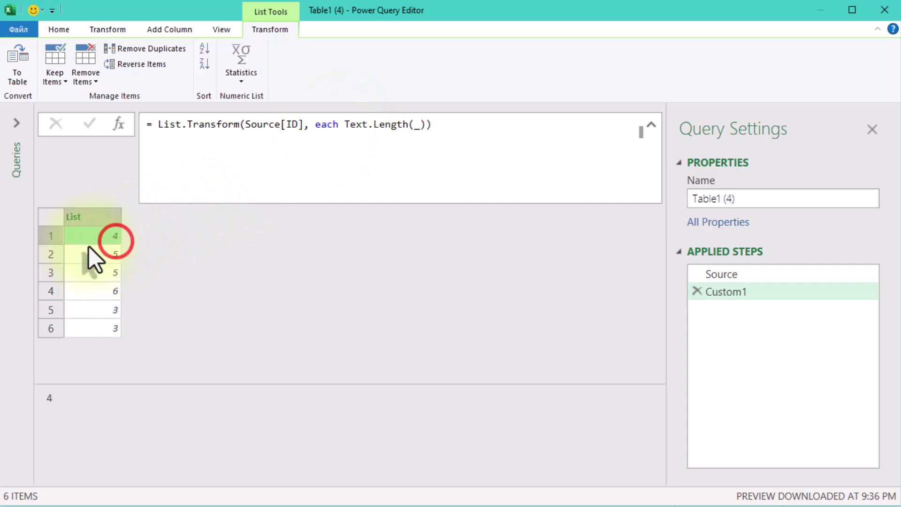
pyautogui.click(100, 293)
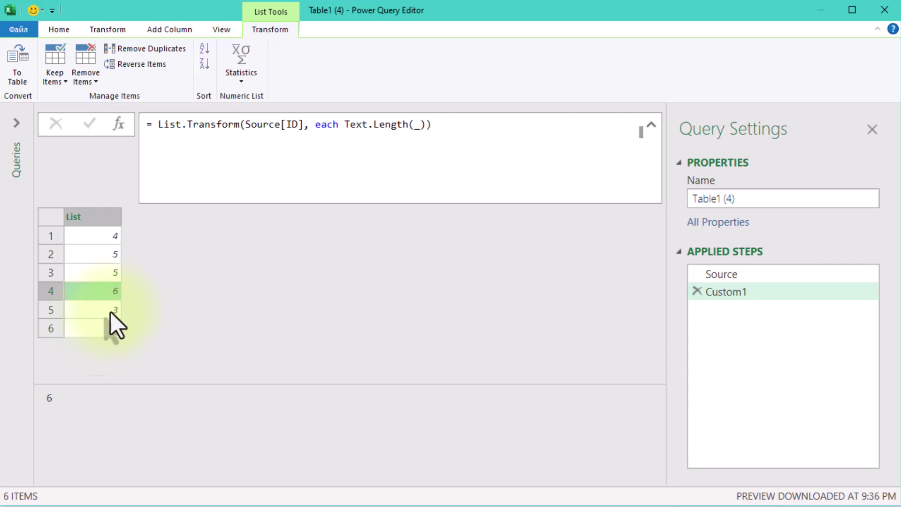
pyautogui.click(345, 124)
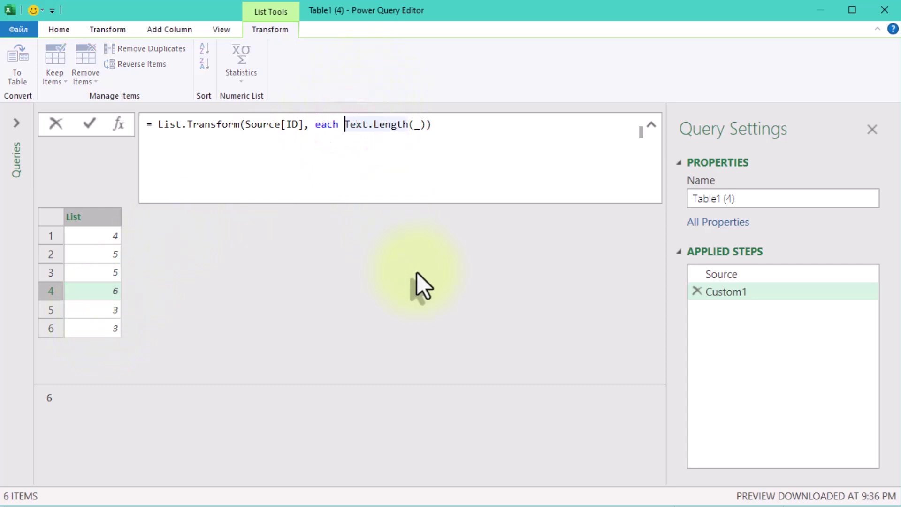
pyautogui.write('le')
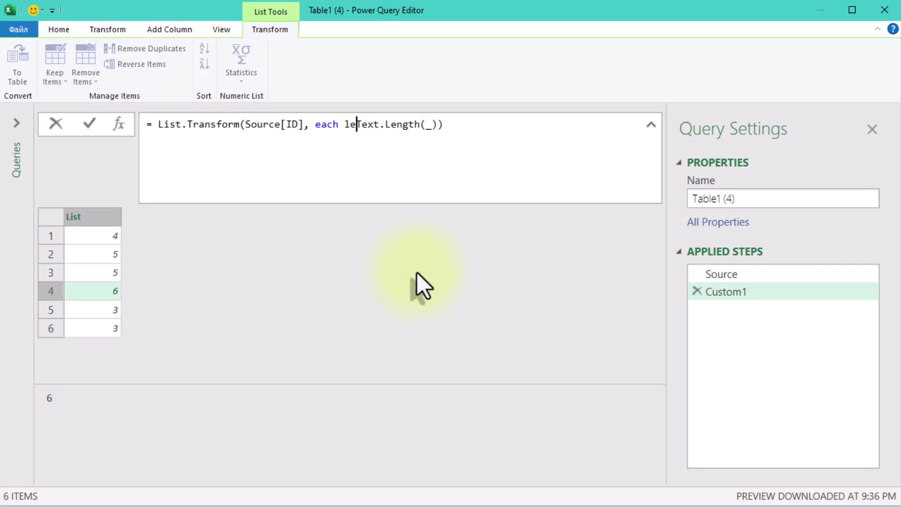
pyautogui.write('n =')
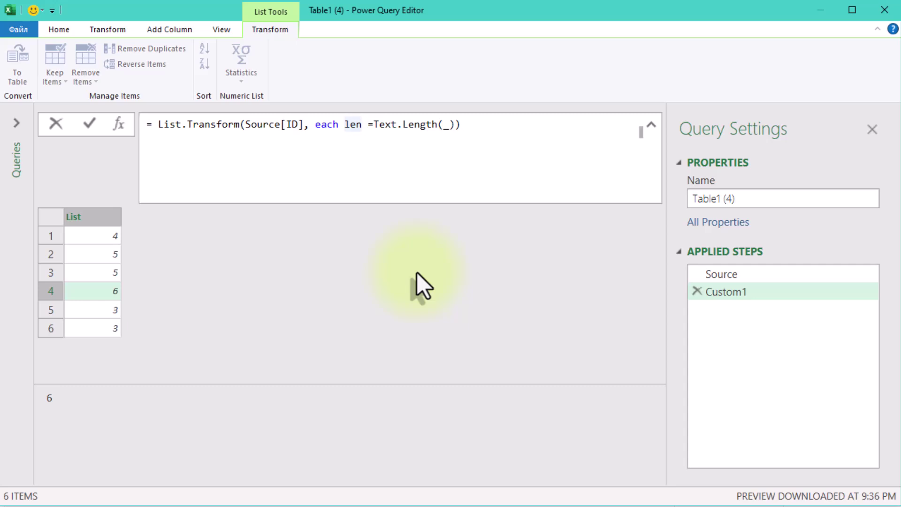
pyautogui.write('[')
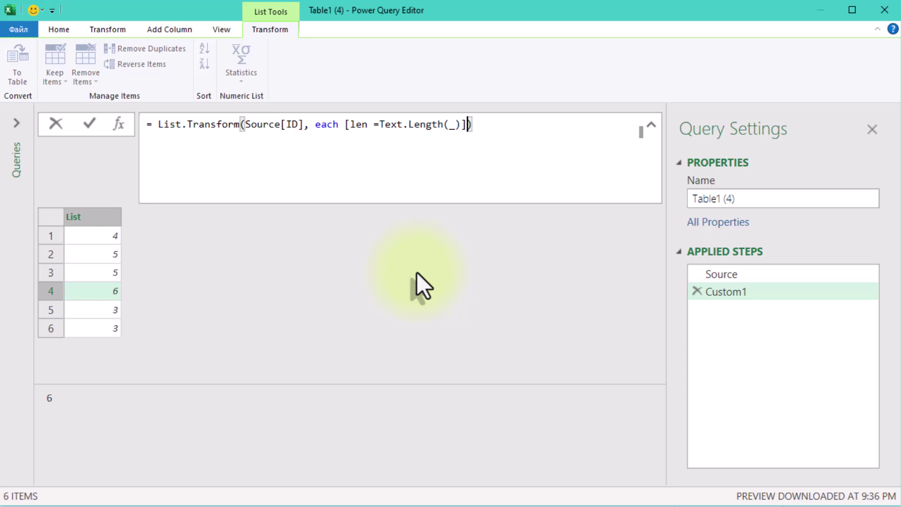
pyautogui.click(410, 271)
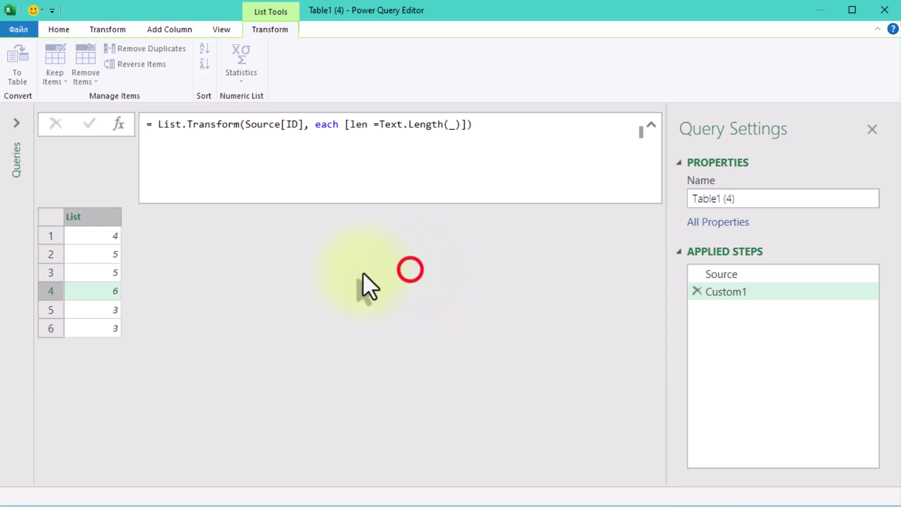
pyautogui.click(105, 235)
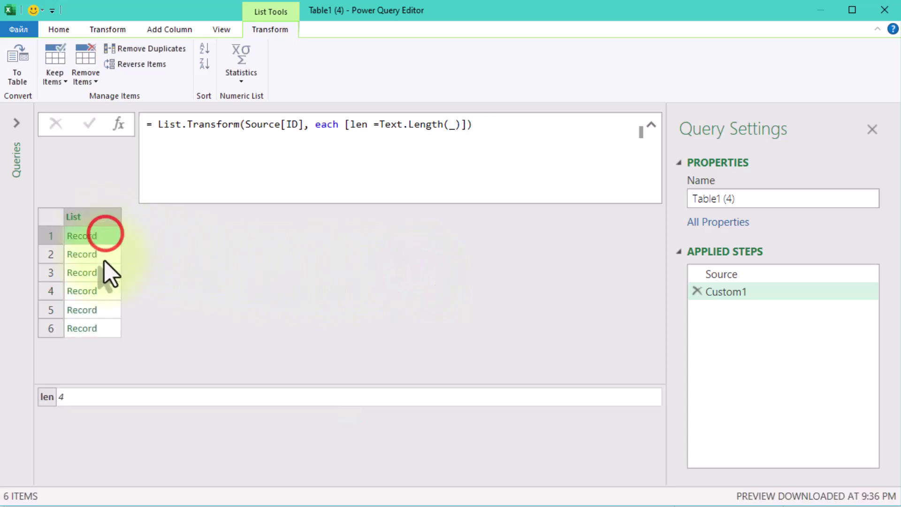
pyautogui.click(108, 253)
pyautogui.click(112, 275)
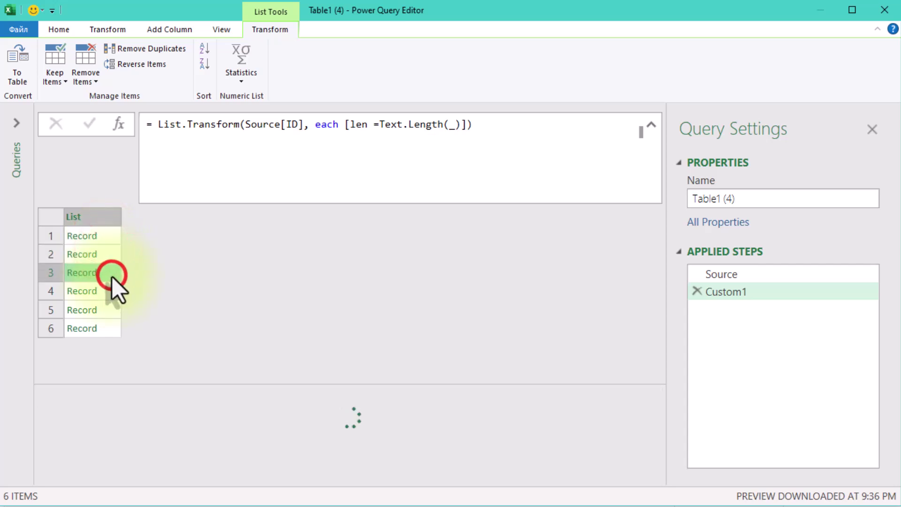
pyautogui.click(110, 292)
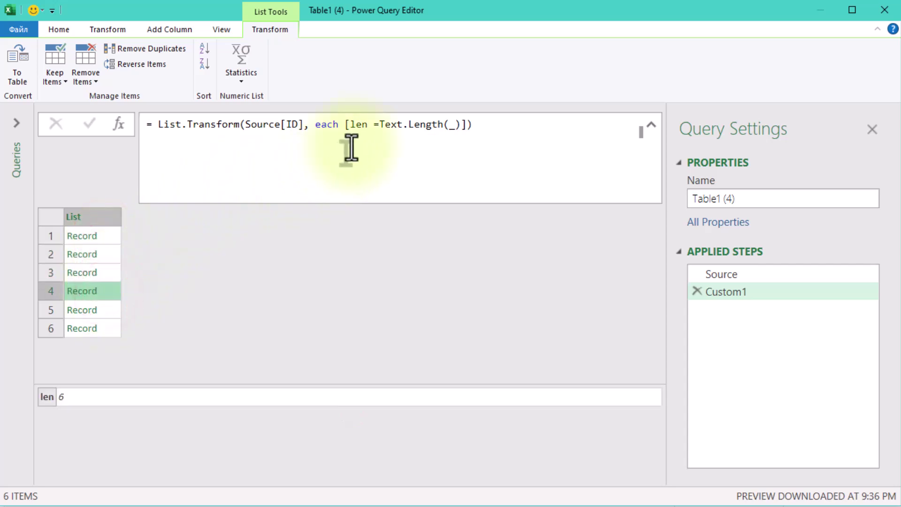
# Step: Add a half = len/2 field to the record, giving half 2.5 for the second ID
pyautogui.click(458, 124)
pyautogui.hotkey('shift', 'Return')
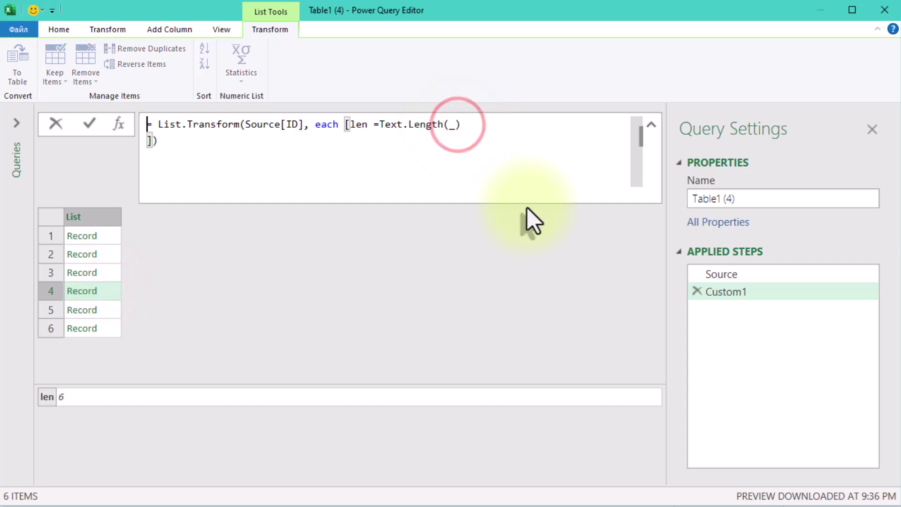
pyautogui.press('Left')
pyautogui.write(',')
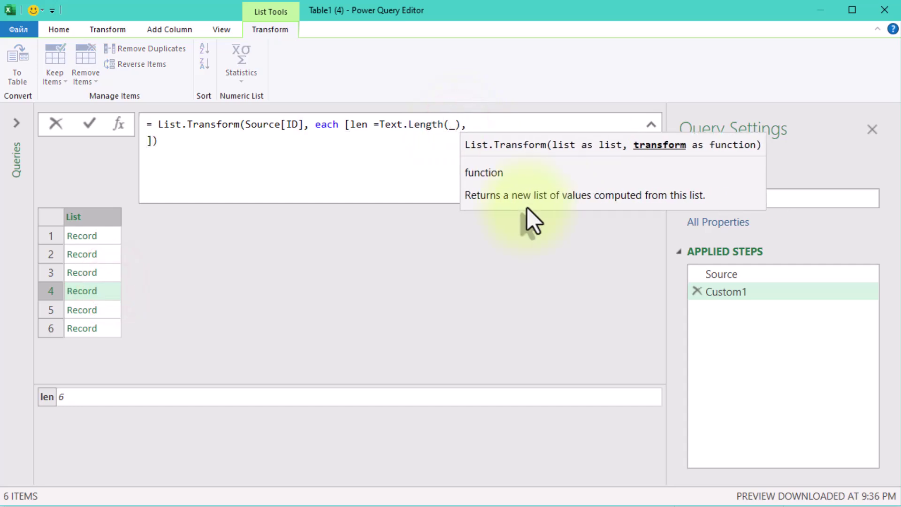
pyautogui.press('Down')
pyautogui.press('Home')
pyautogui.hotkey('shift', 'Return')
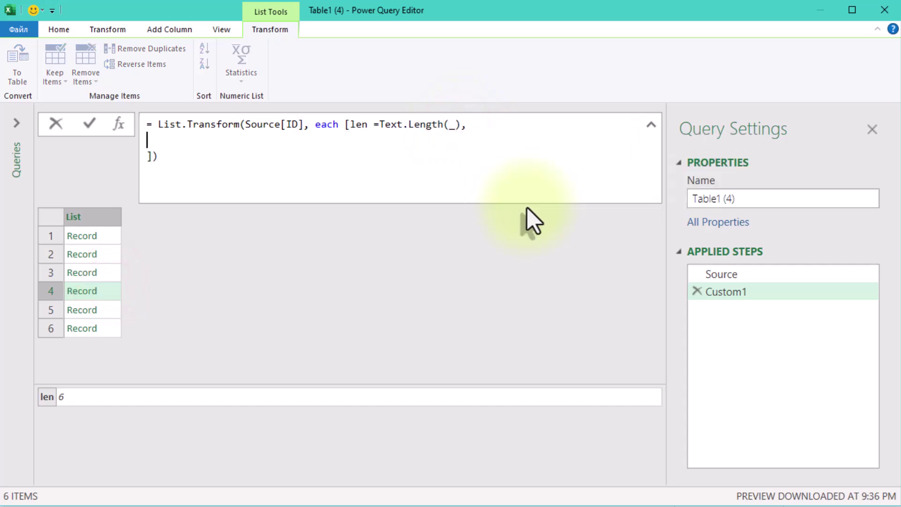
pyautogui.write('half = len/2')
pyautogui.click(334, 291)
pyautogui.click(111, 233)
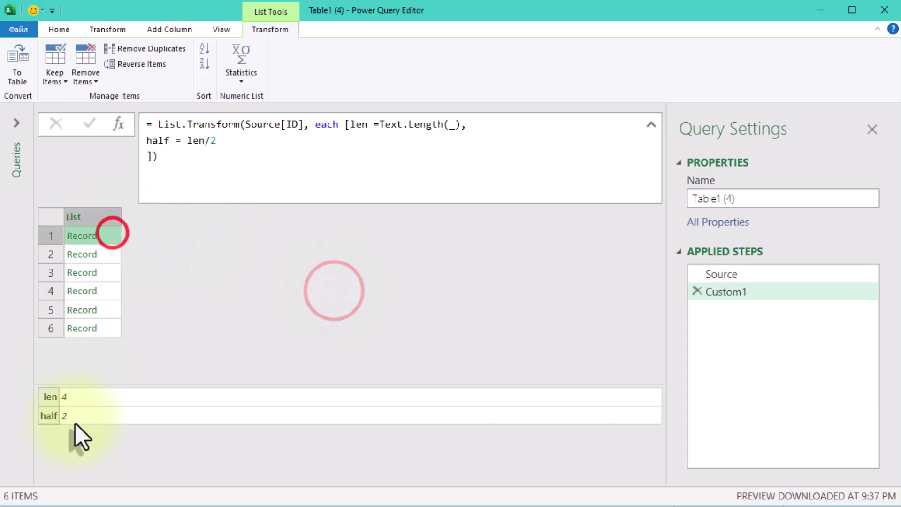
pyautogui.click(113, 254)
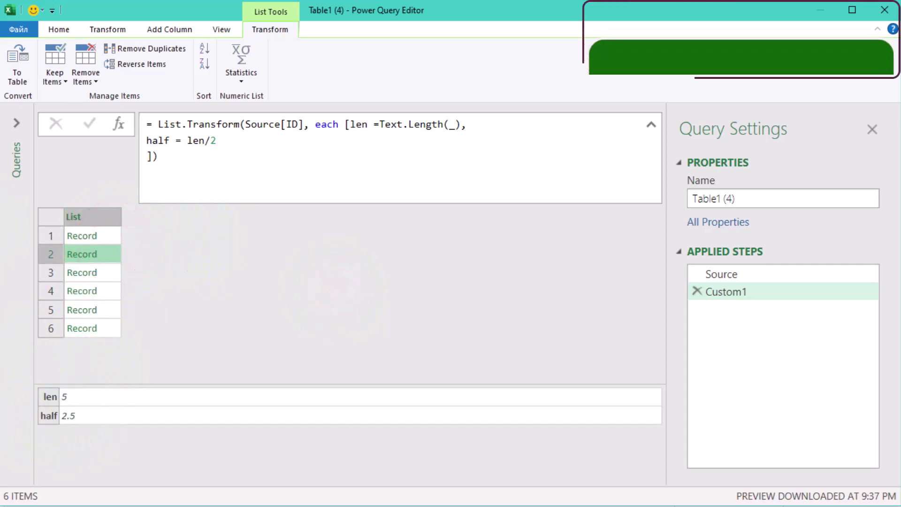
# Step: Change half to Number.RoundDown(len/2) so the second record shows len 5, half 2
pyautogui.click(188, 140)
pyautogui.write('Number')
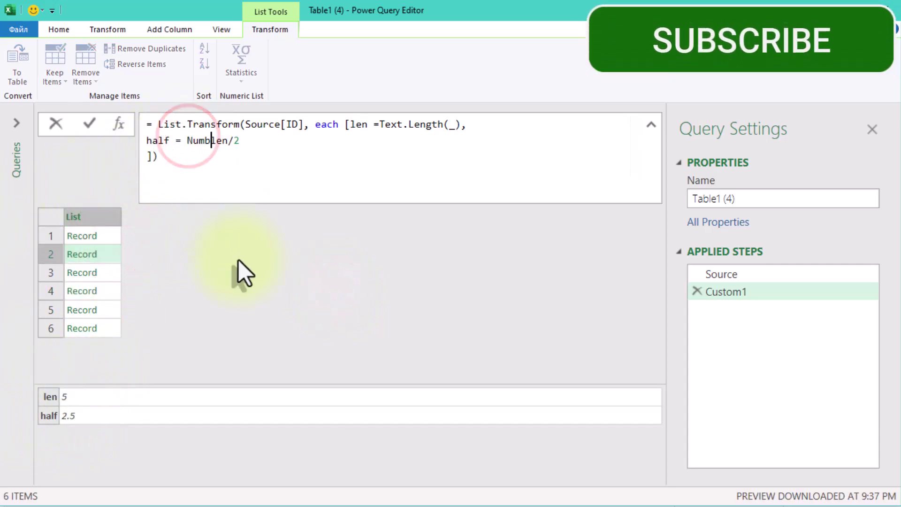
pyautogui.write('.Roun')
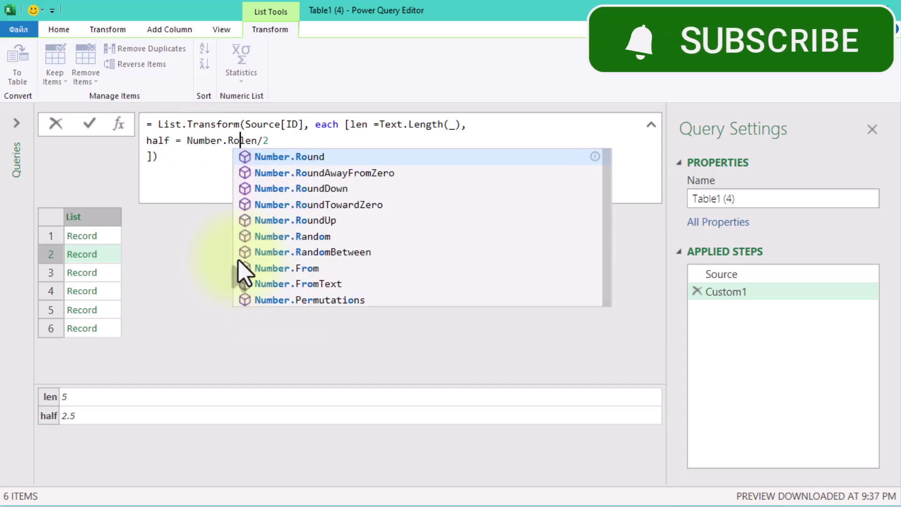
pyautogui.write('d')
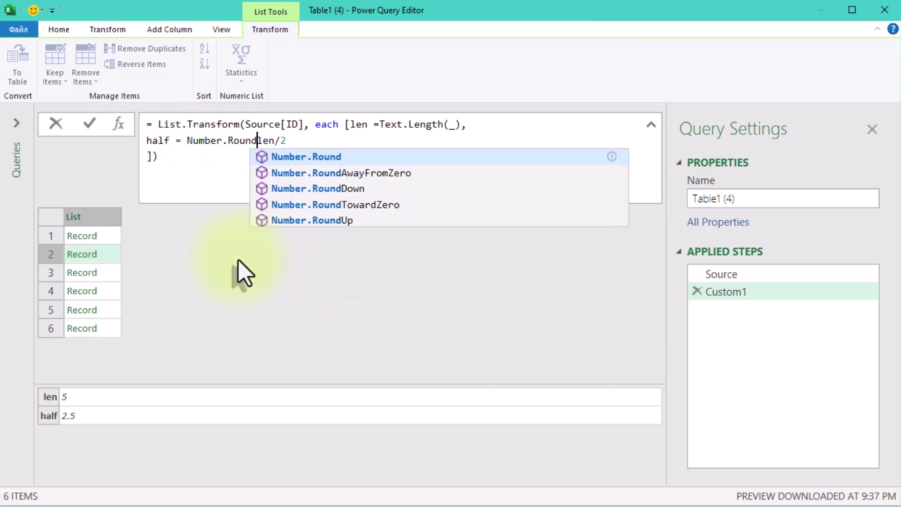
pyautogui.write('Down')
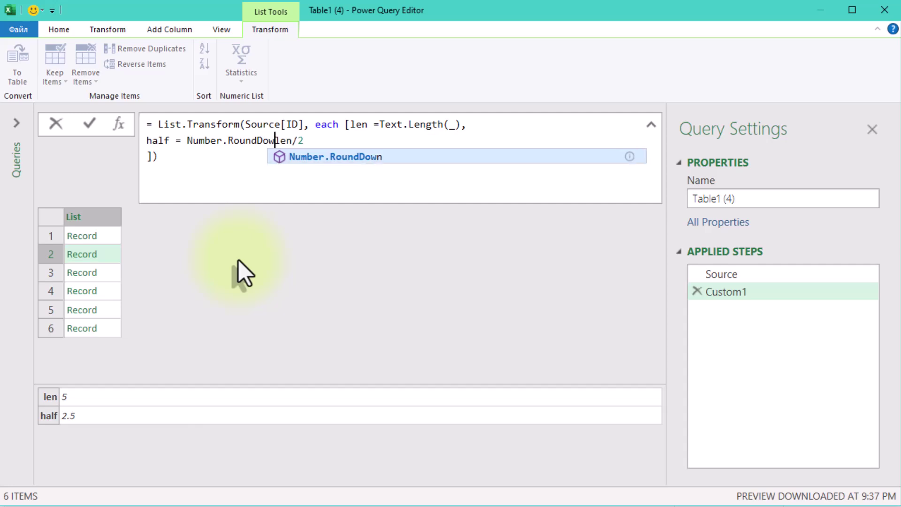
pyautogui.write('(')
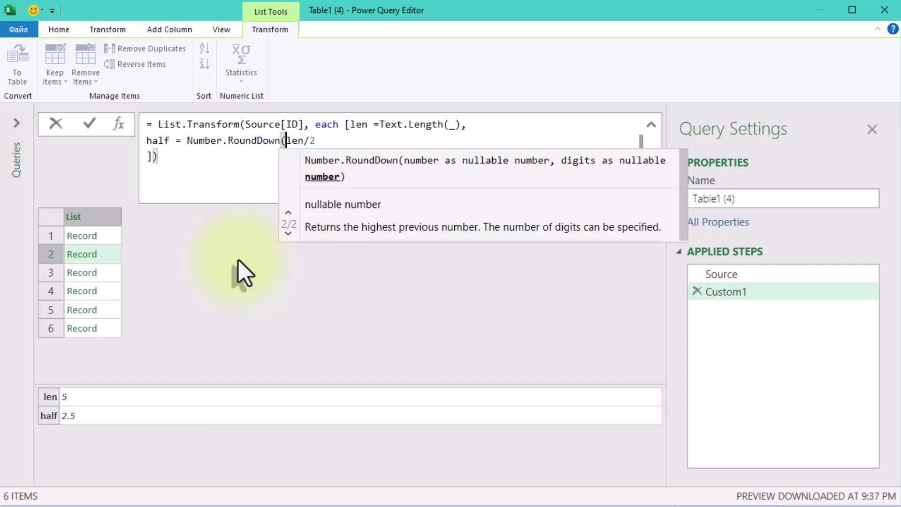
pyautogui.press('End')
pyautogui.write(')')
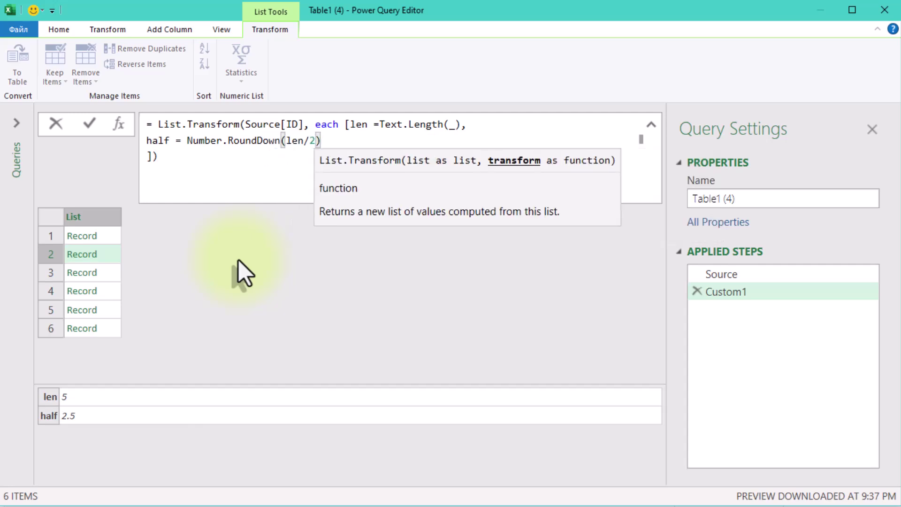
pyautogui.click(238, 260)
pyautogui.click(118, 237)
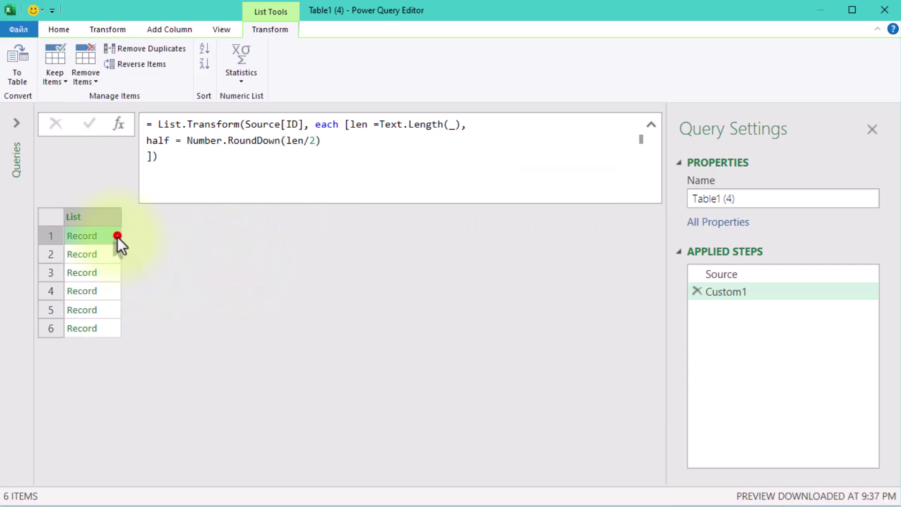
pyautogui.click(109, 254)
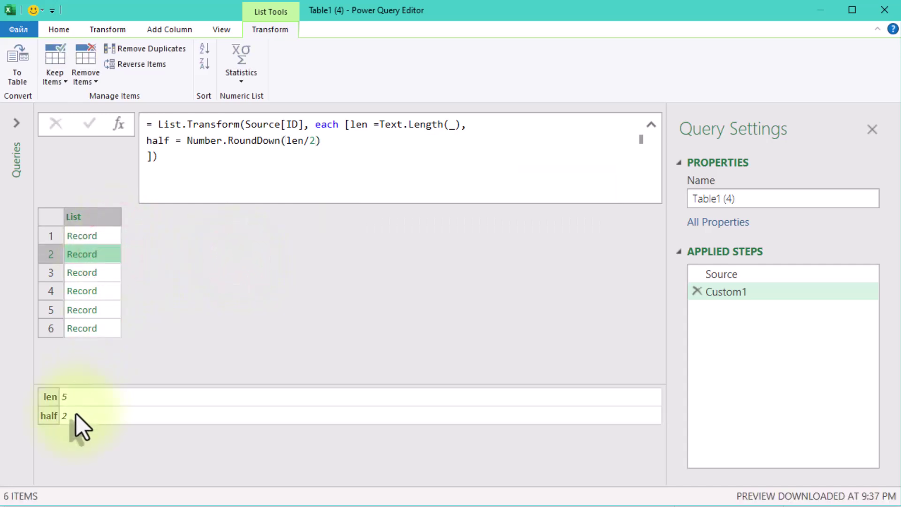
pyautogui.click(332, 140)
# Step: Add a result field: if Number.IsEven(len), then Text.Start and Text.End halves plus a blank
pyautogui.write(',')
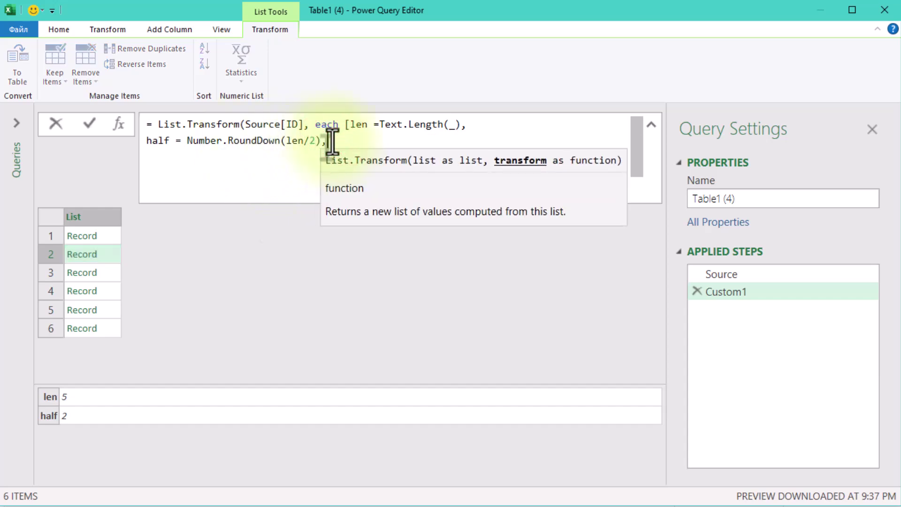
pyautogui.hotkey('shift', 'Return')
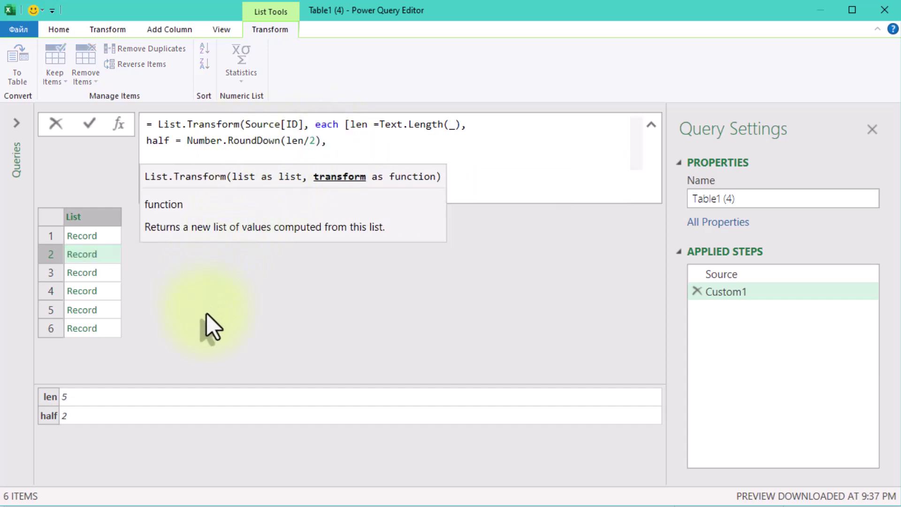
pyautogui.write('resul')
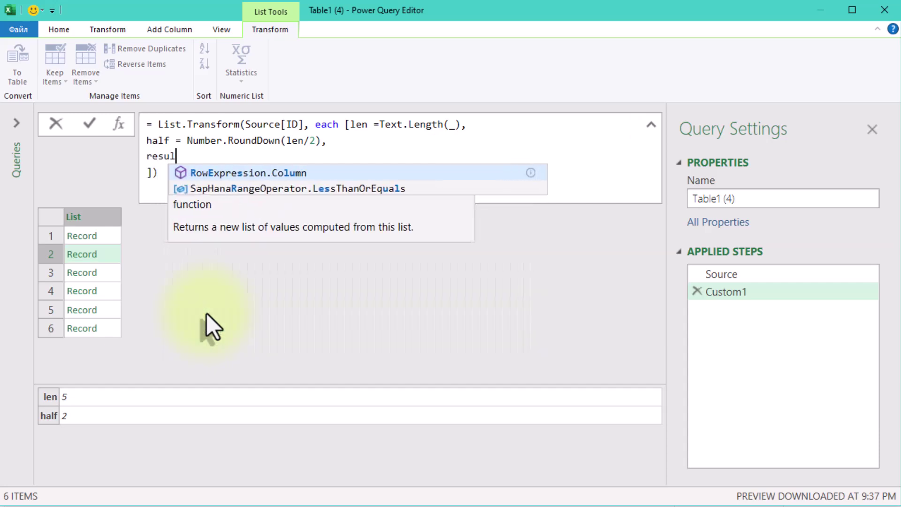
pyautogui.write('t = ')
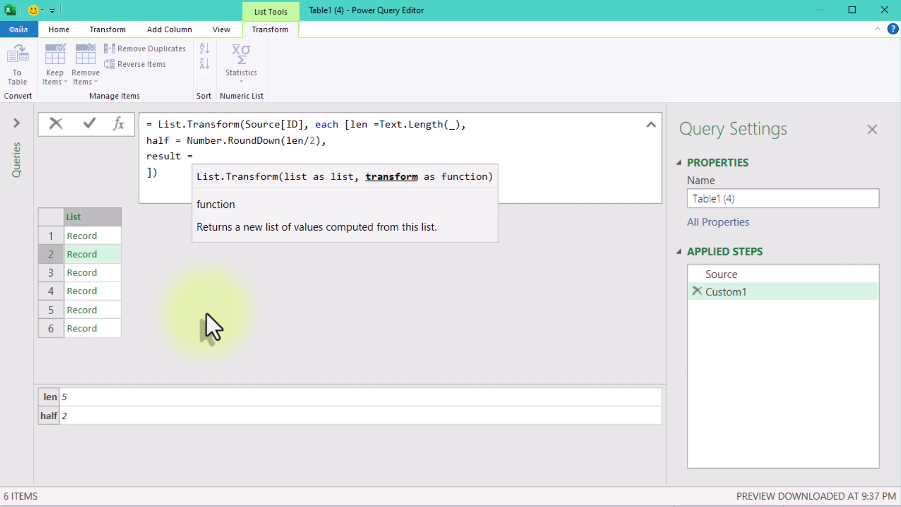
pyautogui.write('if Numbe')
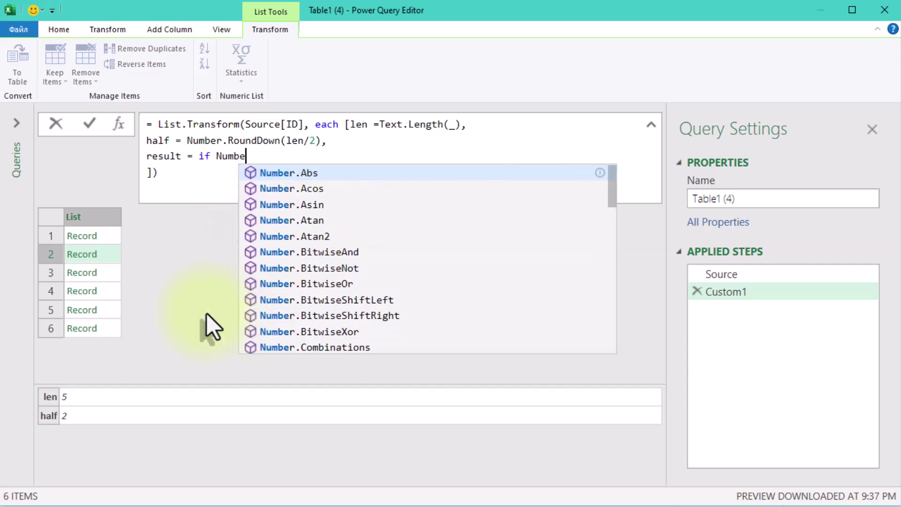
pyautogui.write('r.IsEven')
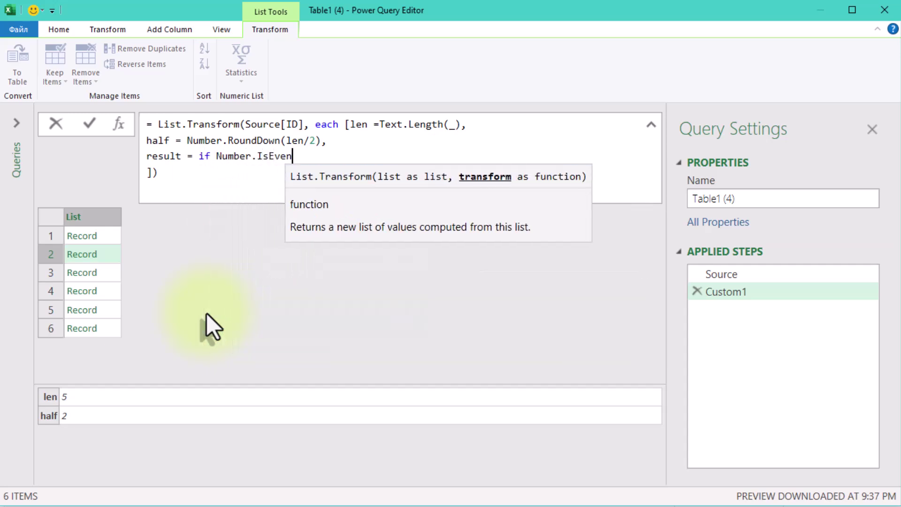
pyautogui.write('(Text.Len')
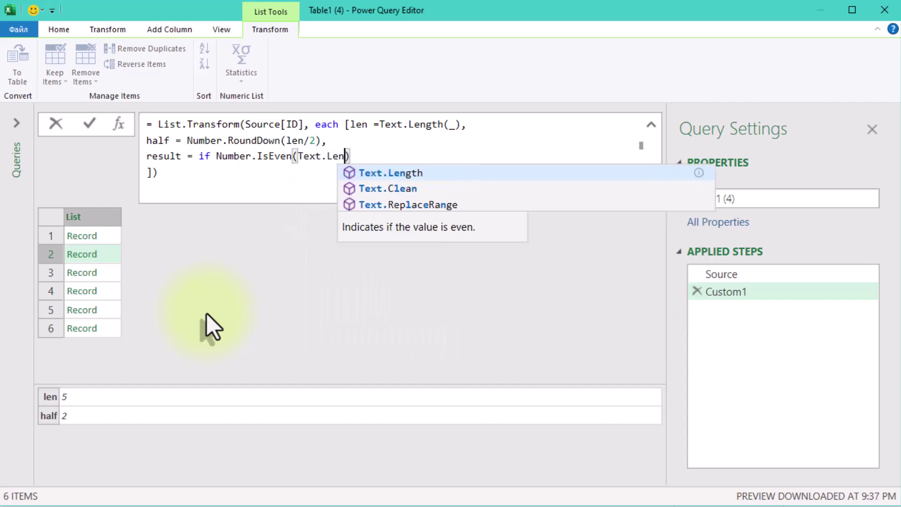
pyautogui.write('gth(_)) the')
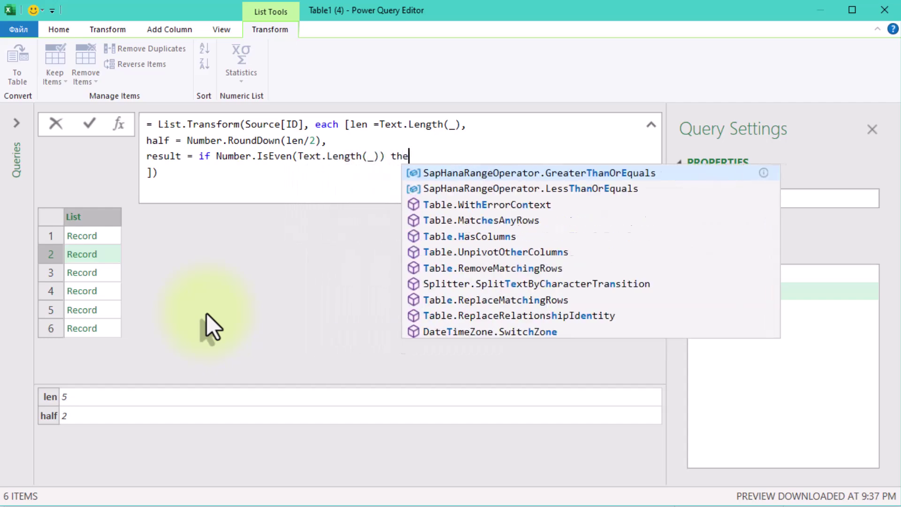
pyautogui.write('n {Text.Start(_')
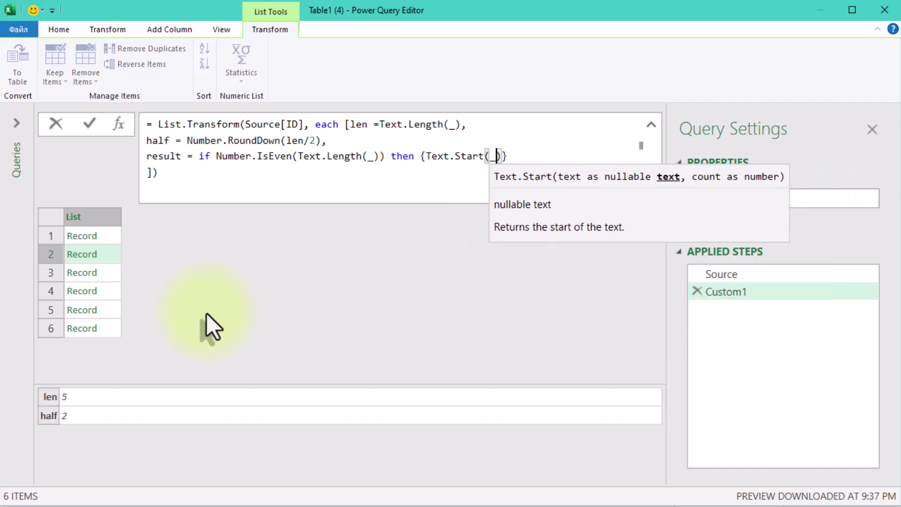
pyautogui.write(',half),Text.En')
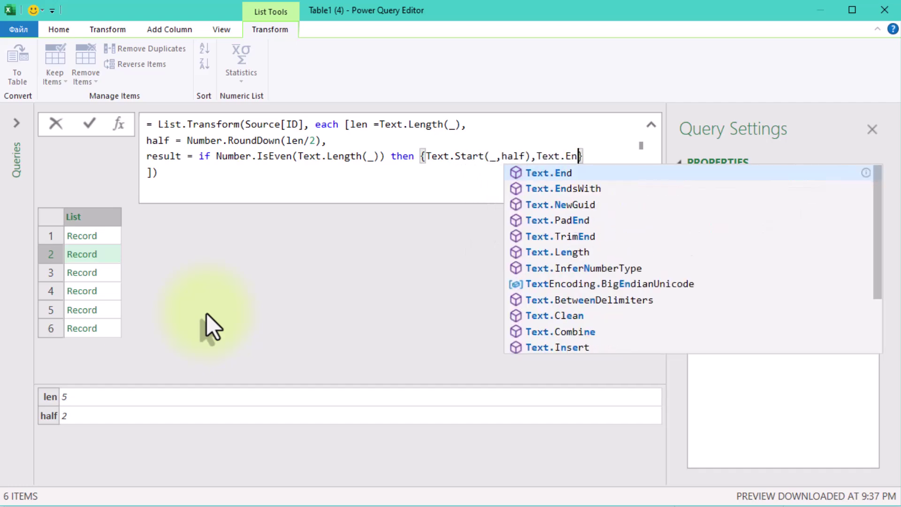
pyautogui.write('d(_,half),"')
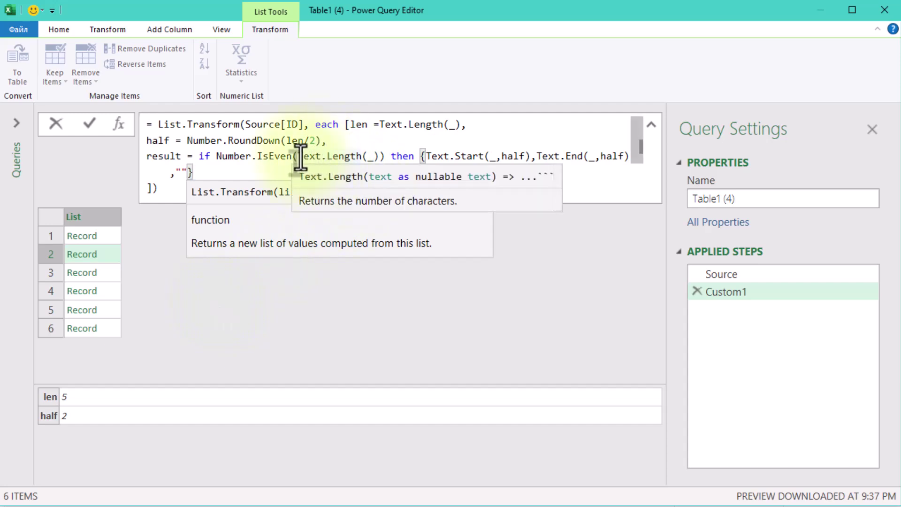
pyautogui.moveTo(299, 156); pyautogui.dragTo(377, 157)
pyautogui.write('len')
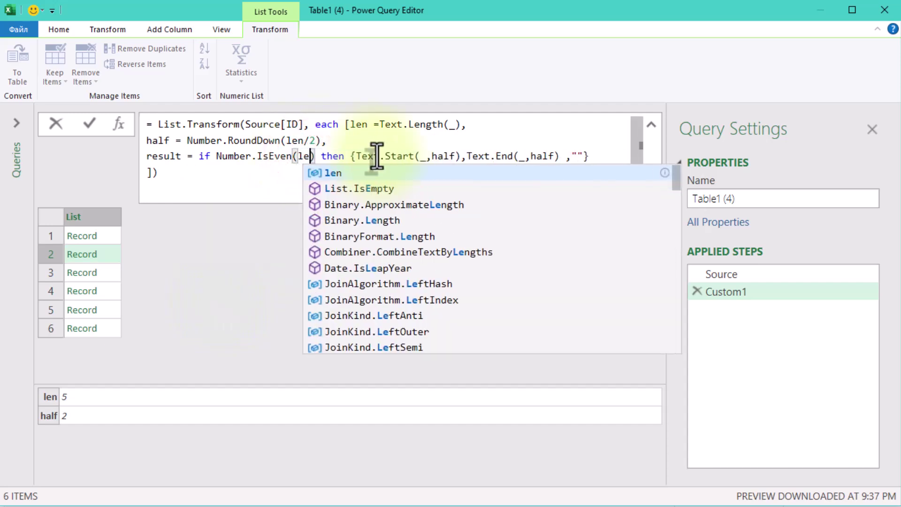
pyautogui.press('Return')
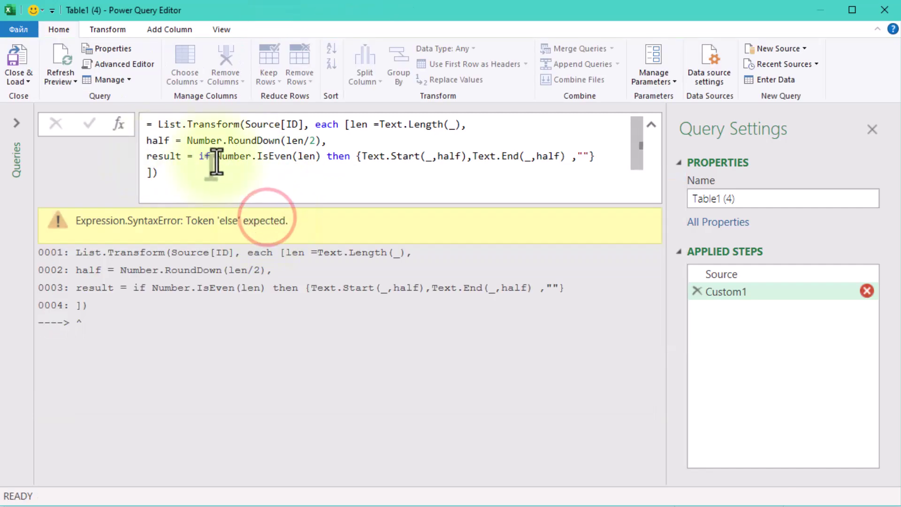
# Step: Add the else branch {Text.Start(_,half), Text.Middle(_,half,1), Text.End(_,half)}
pyautogui.click(607, 161)
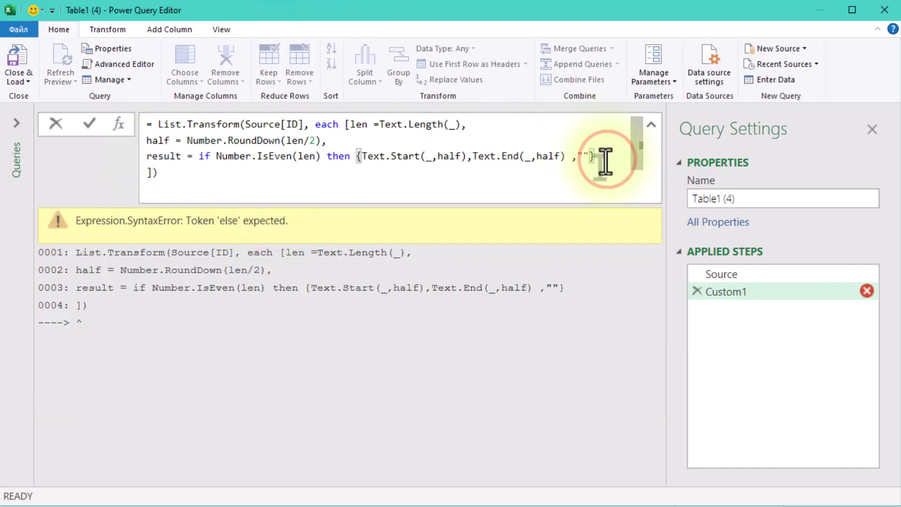
pyautogui.hotkey('shift', 'Return')
pyautogui.write('else ')
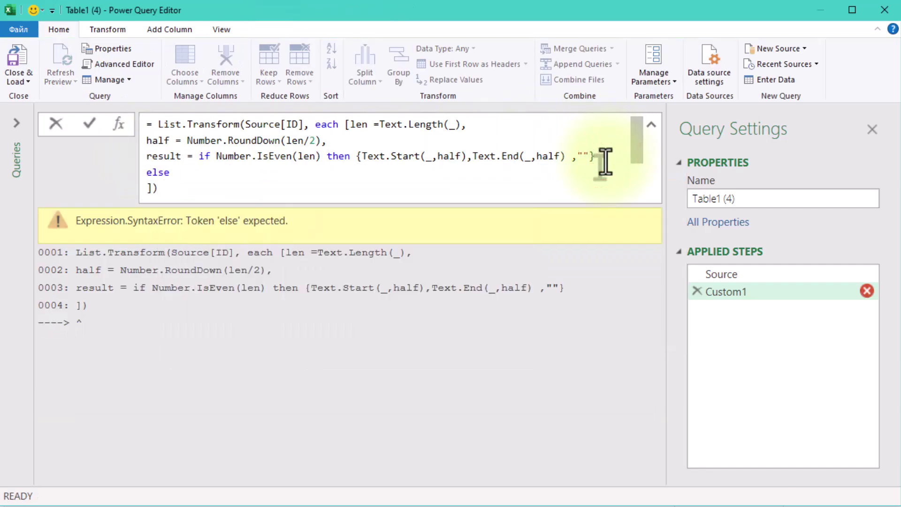
pyautogui.write('{Text.Start(_,half),Text.Middle(_,ha')
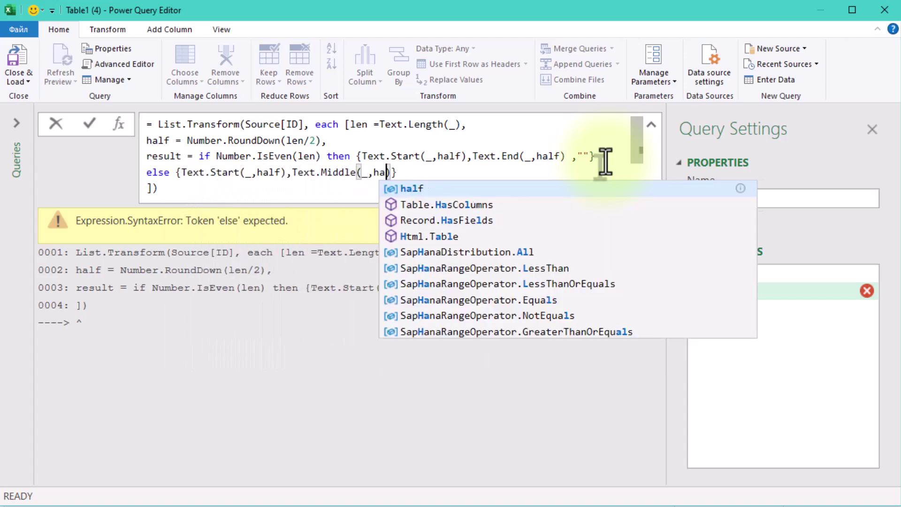
pyautogui.write('lf,1),Text.End(_,half)')
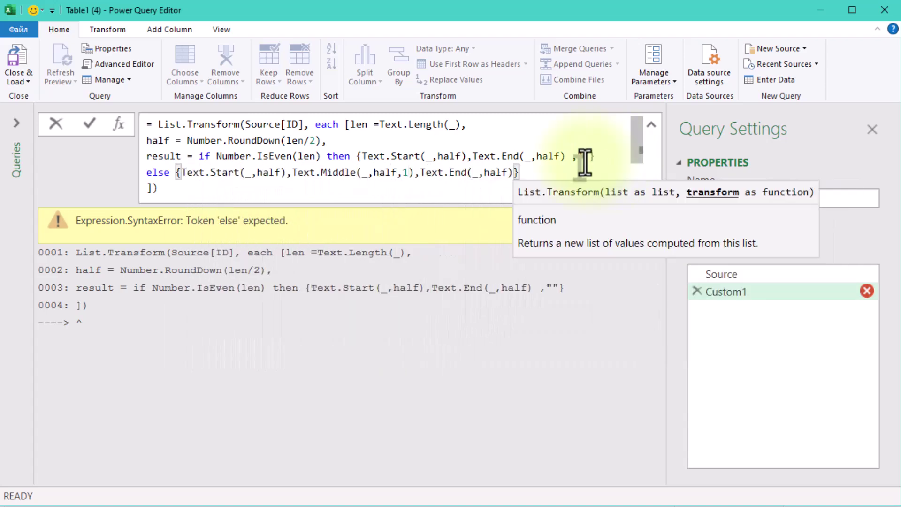
pyautogui.press('Return')
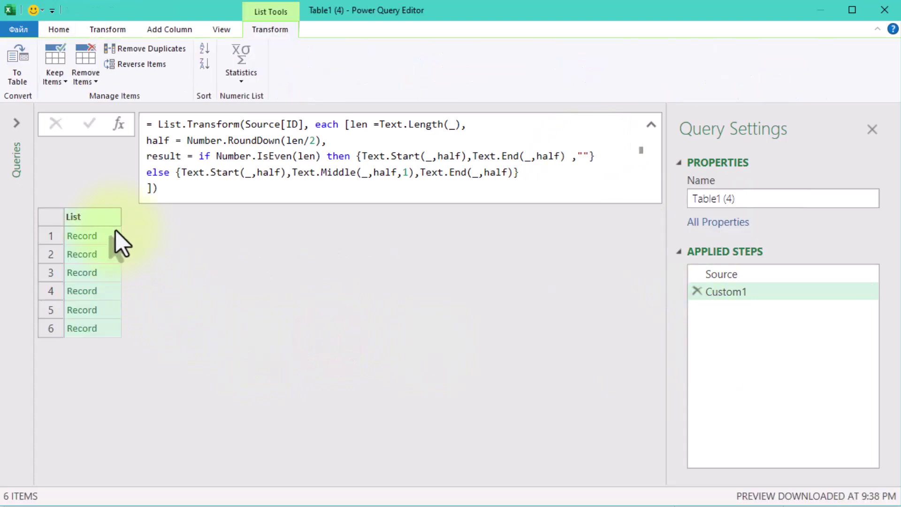
# Step: Preview all six records' len, half and result values, e.g. the fifth with len 3, half 1
pyautogui.click(113, 237)
pyautogui.click(113, 257)
pyautogui.click(113, 277)
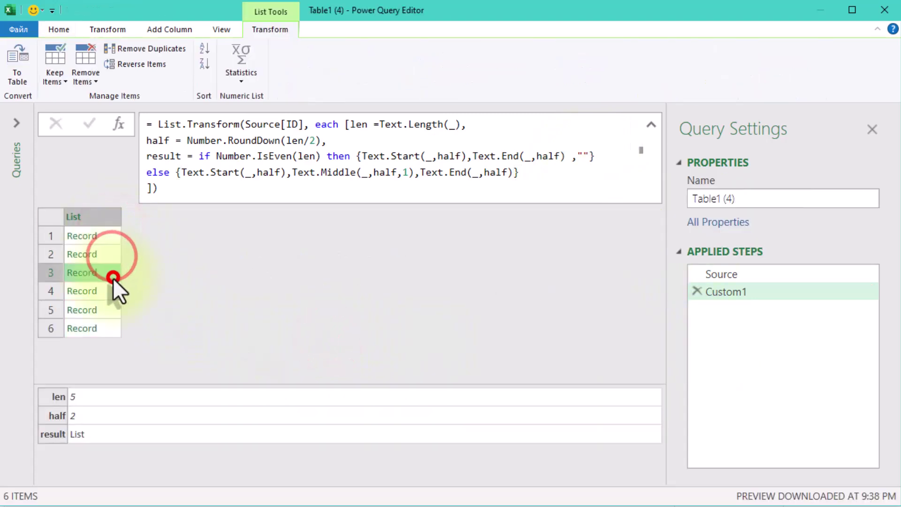
pyautogui.click(115, 296)
pyautogui.click(117, 321)
pyautogui.click(111, 309)
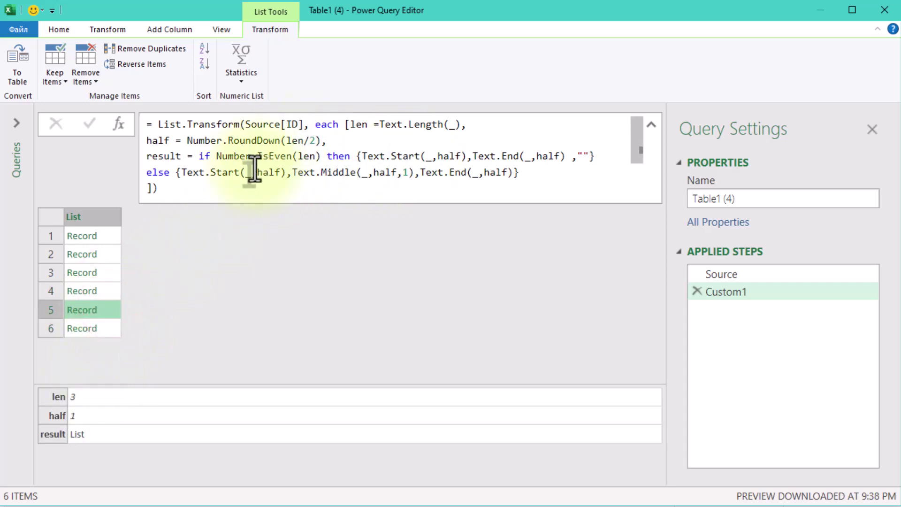
pyautogui.moveTo(199, 157); pyautogui.dragTo(519, 173)
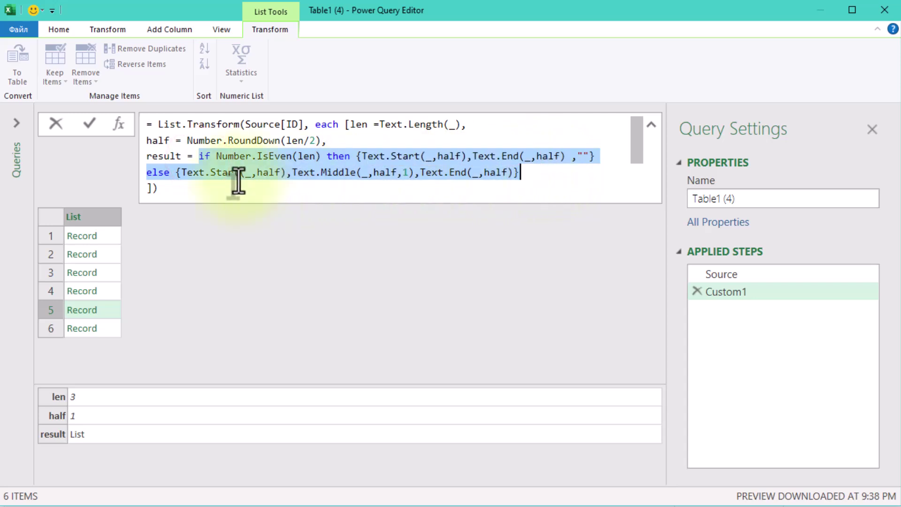
pyautogui.click(152, 187)
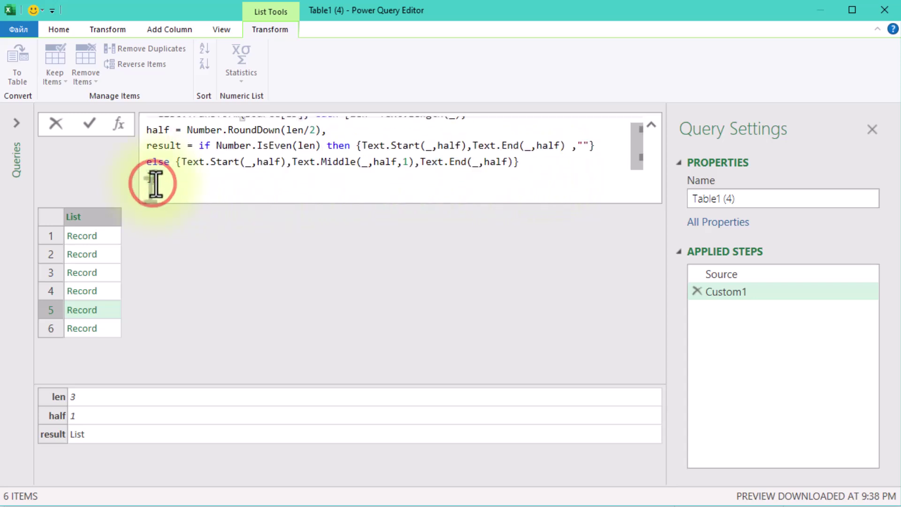
pyautogui.scroll(1, 167, 185)
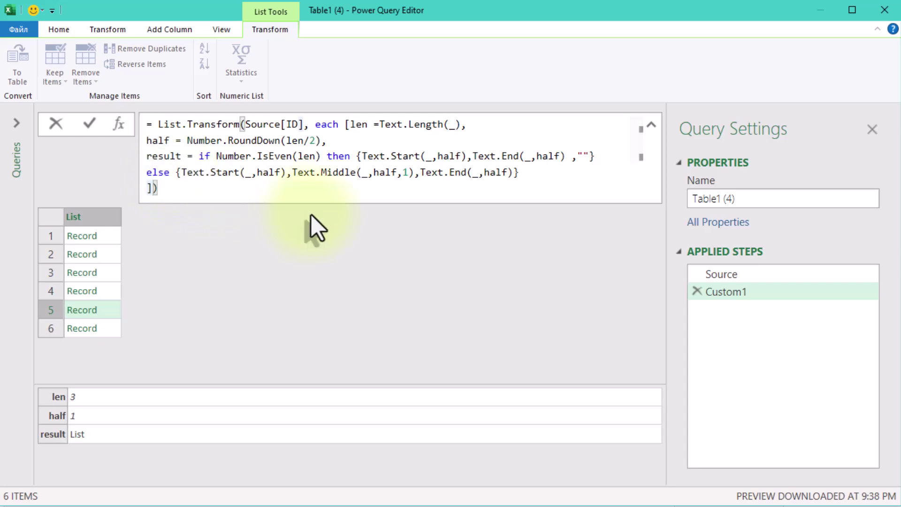
# Step: Append [result] so each row returns its parts list, e.g. MX, 1, 28 and S, 1, 2
pyautogui.write('[result')
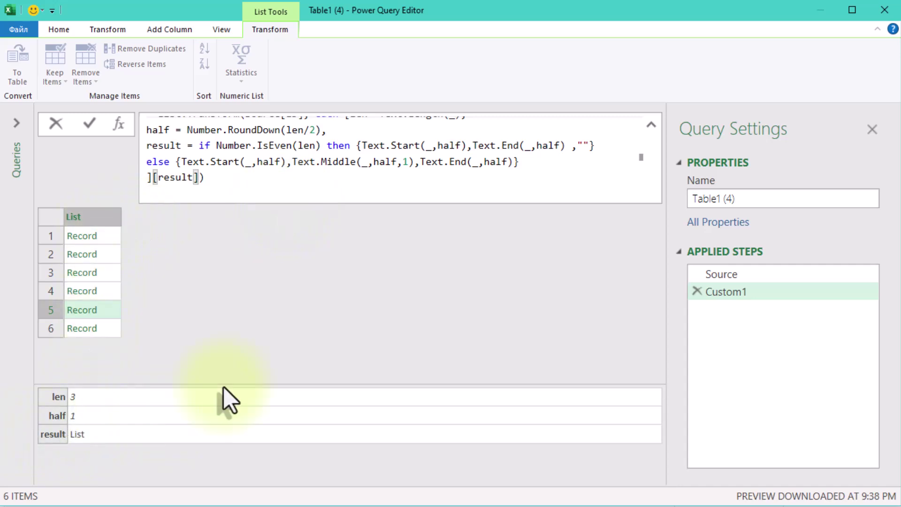
pyautogui.scroll(1, 297, 171)
pyautogui.click(271, 296)
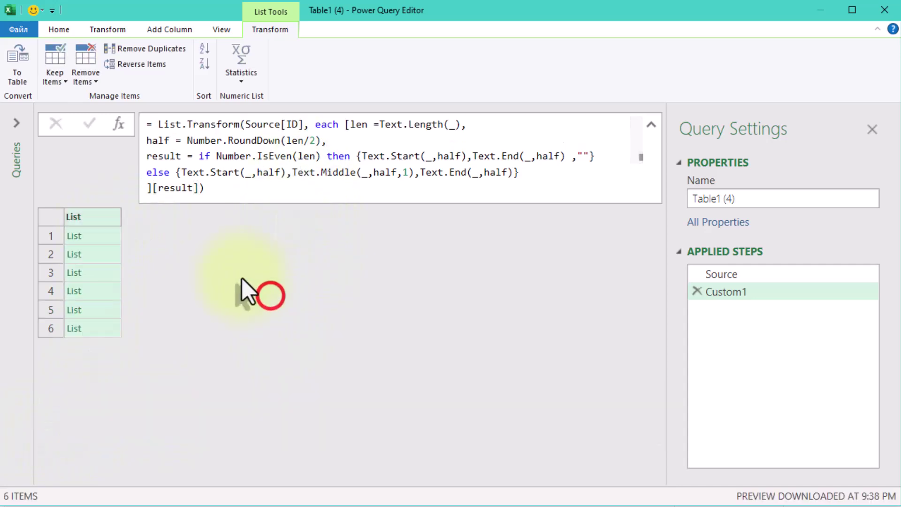
pyautogui.click(104, 236)
pyautogui.click(107, 252)
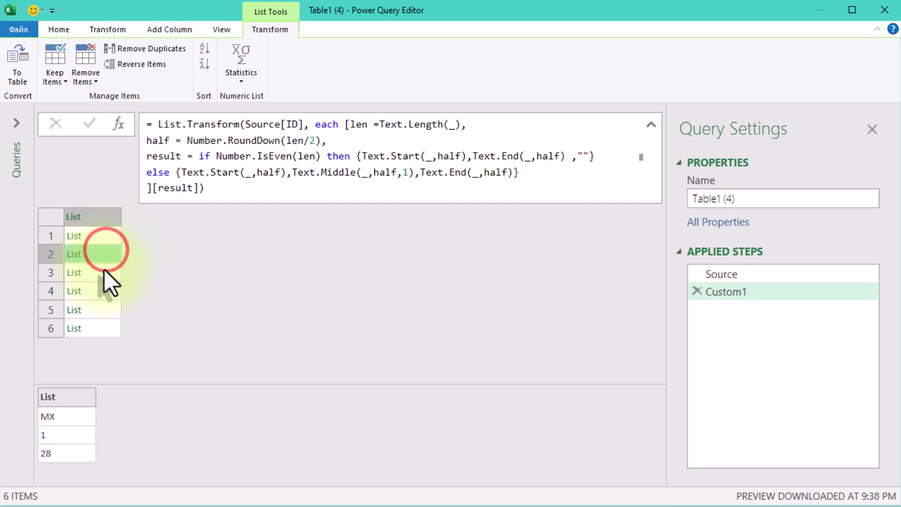
pyautogui.click(104, 273)
pyautogui.click(105, 290)
pyautogui.click(105, 310)
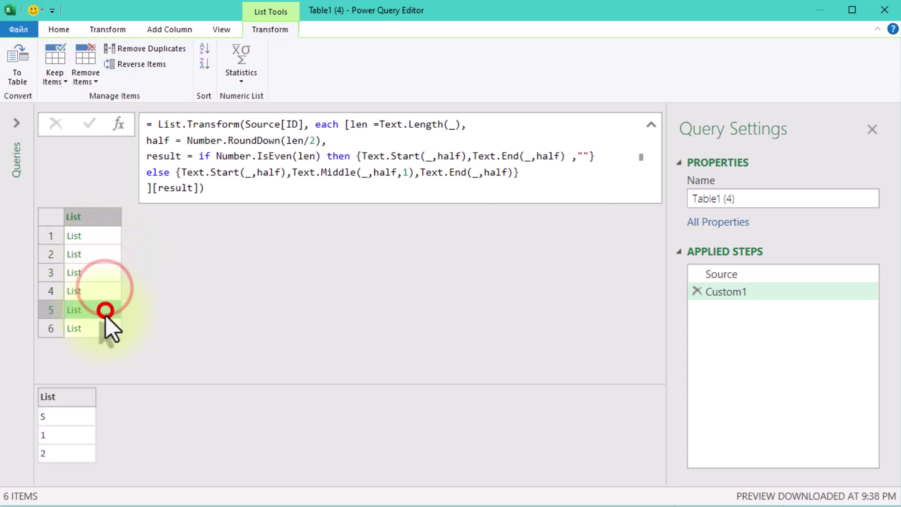
pyautogui.click(105, 327)
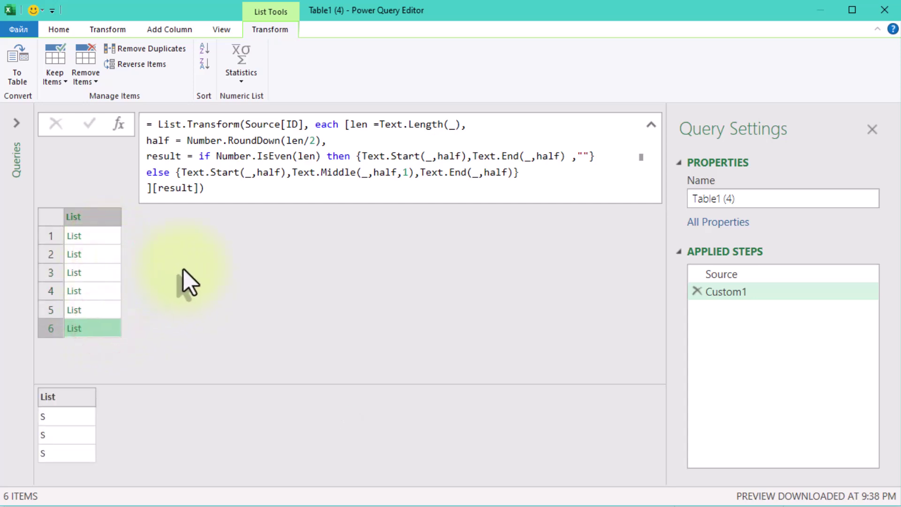
# Step: Wrap the List.Transform in Table.FromRows with column names {"ID.1","ID.2","ID.3"}
pyautogui.click(157, 125)
pyautogui.write('Ta')
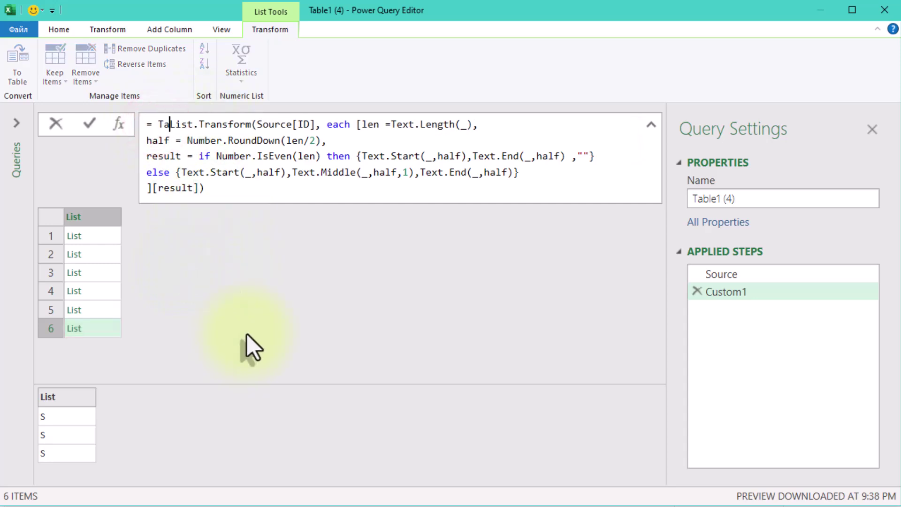
pyautogui.write('ble.Fom')
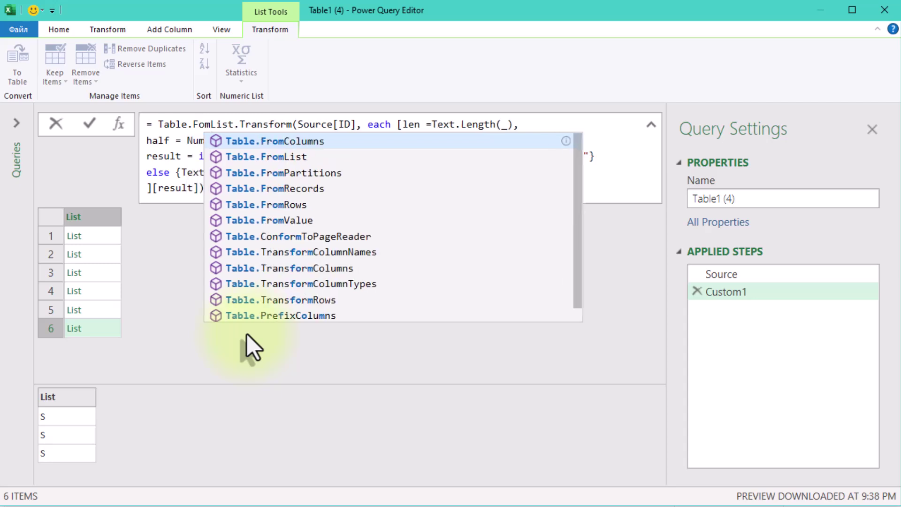
pyautogui.press('BackSpace')
pyautogui.press('BackSpace')
pyautogui.write('rom')
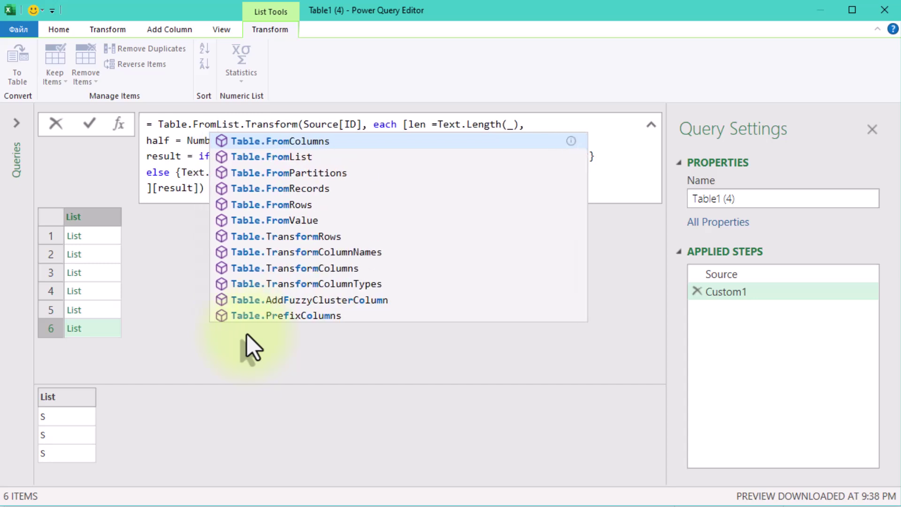
pyautogui.write('Rows(')
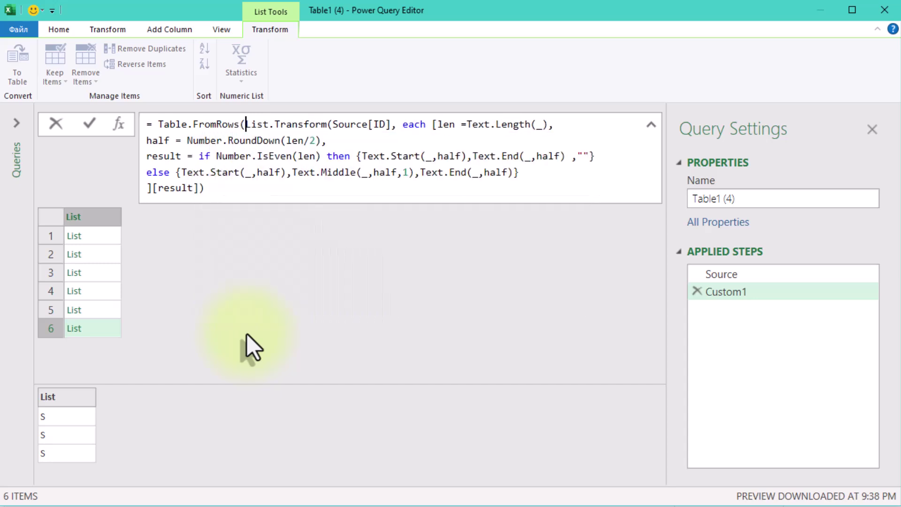
pyautogui.hotkey('ctrl', 'End')
pyautogui.write(', {')
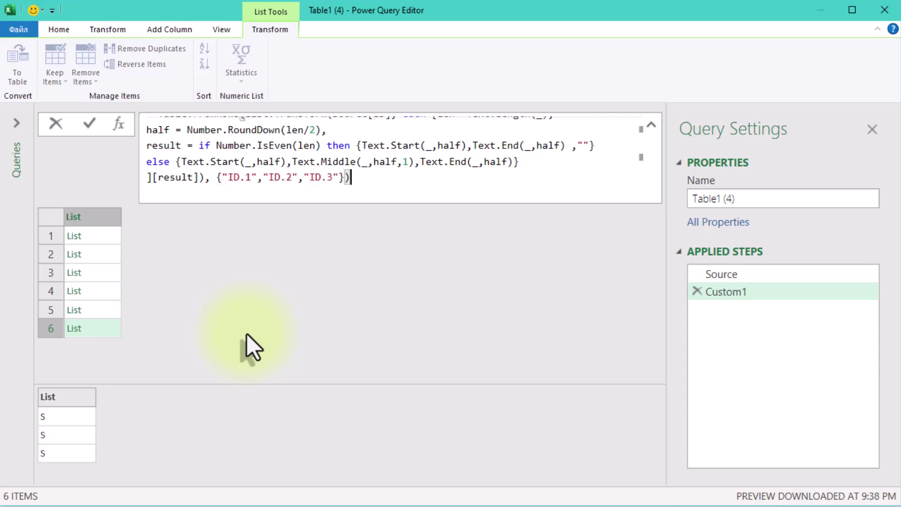
pyautogui.scroll(1, 272, 151)
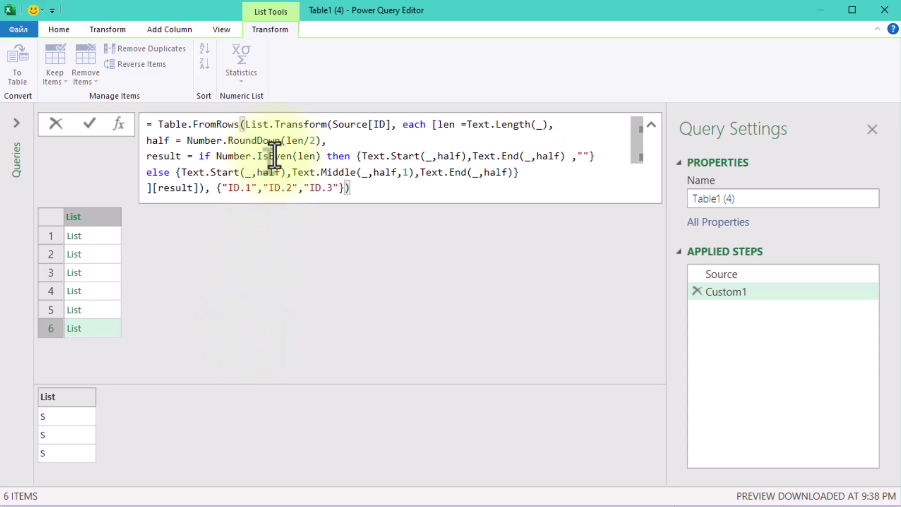
# Step: Commit the formula to get the six-row ID.1–ID.3 table, then review where len is reused
pyautogui.click(402, 261)
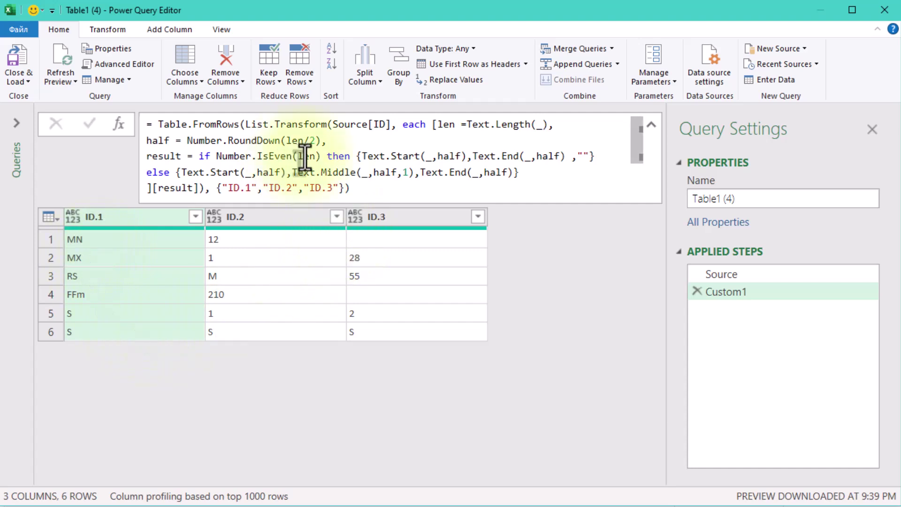
pyautogui.doubleClick(446, 124)
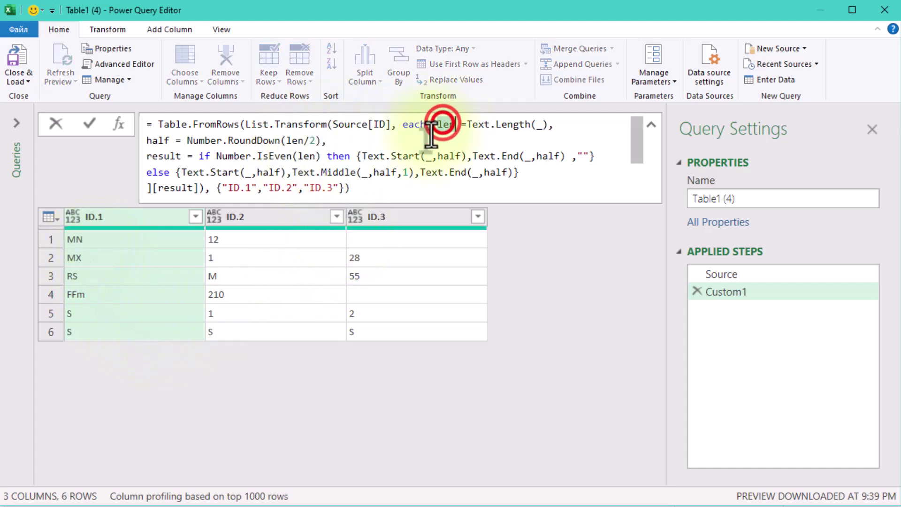
pyautogui.click(159, 141)
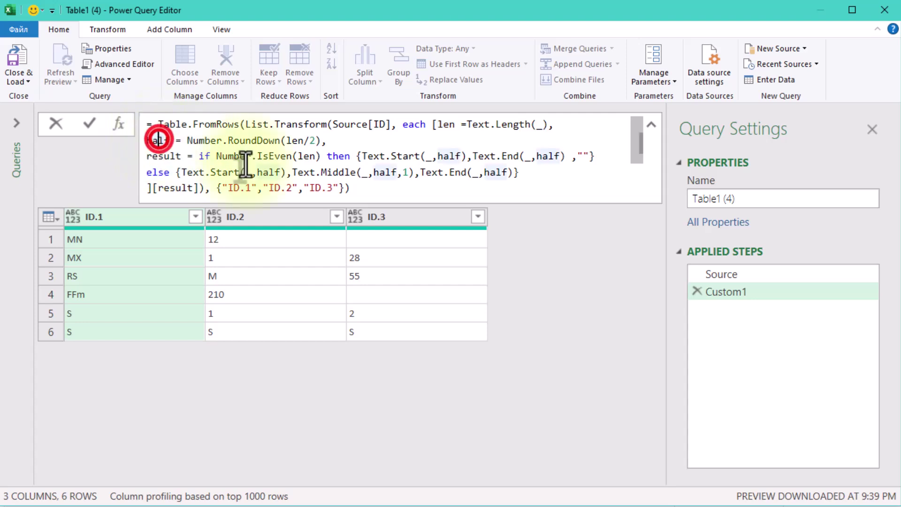
pyautogui.click(302, 156)
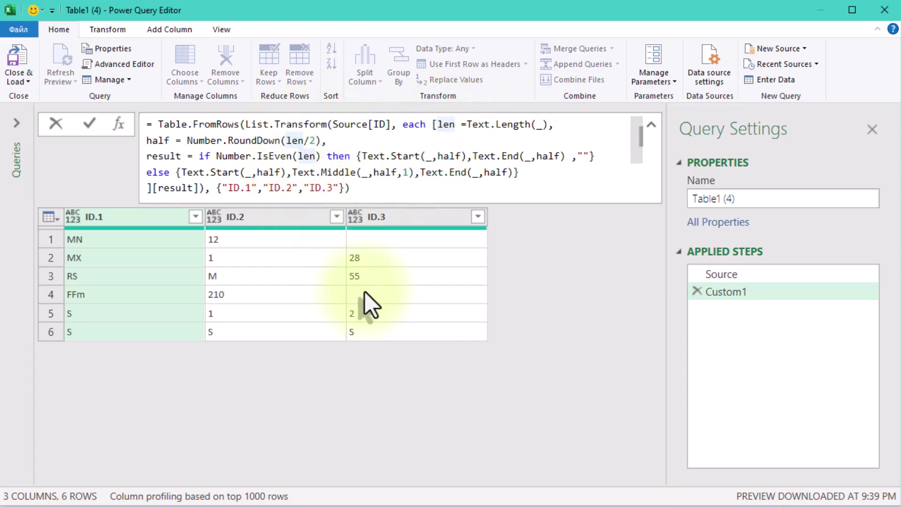
pyautogui.click(382, 373)
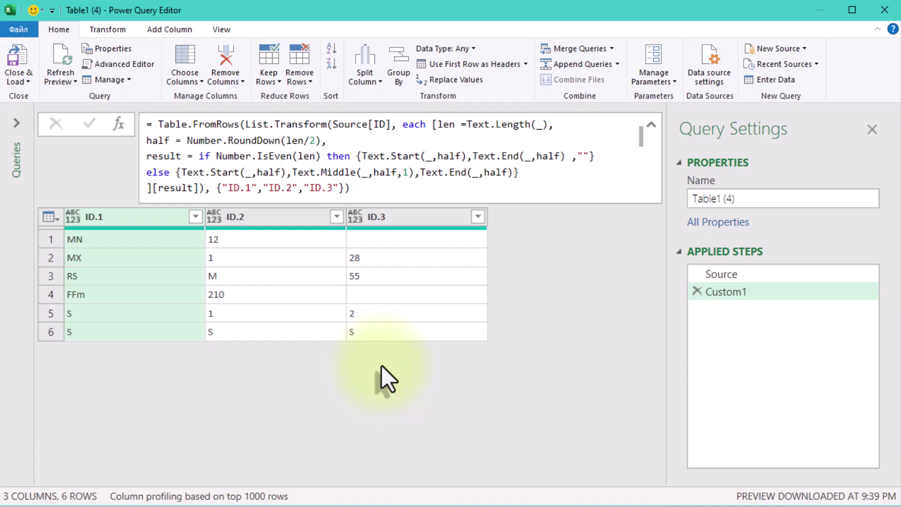